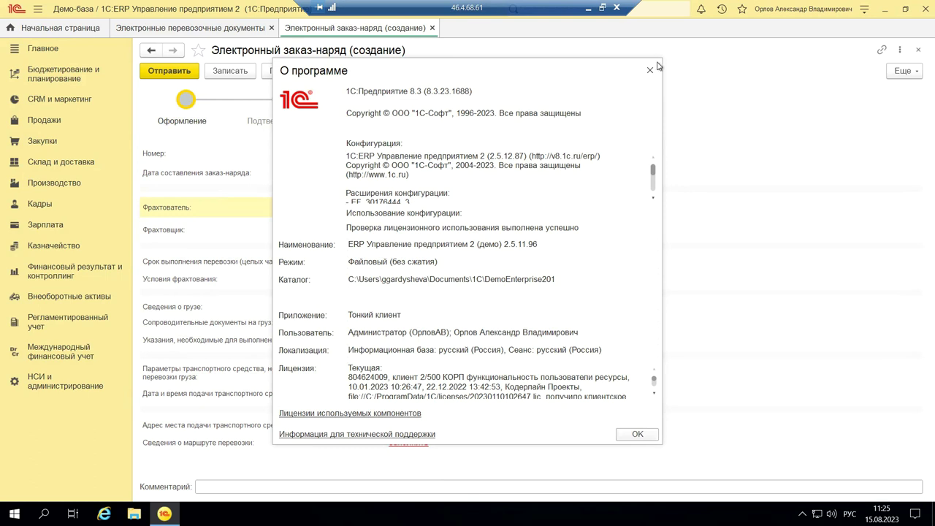
Review the platform and configuration versions in the program information, selecting the whole configuration text.
{"action": "left_click", "coordinate": [649, 70]}
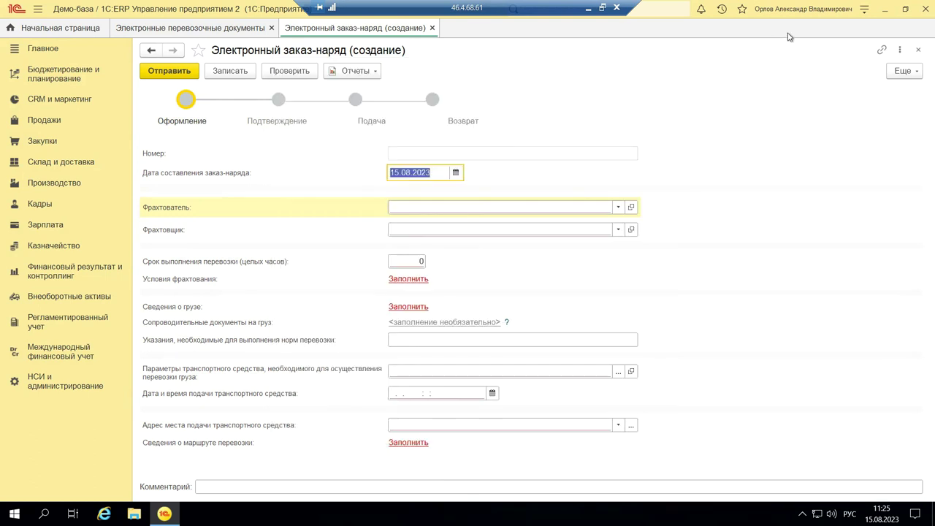
{"action": "left_click", "coordinate": [864, 11]}
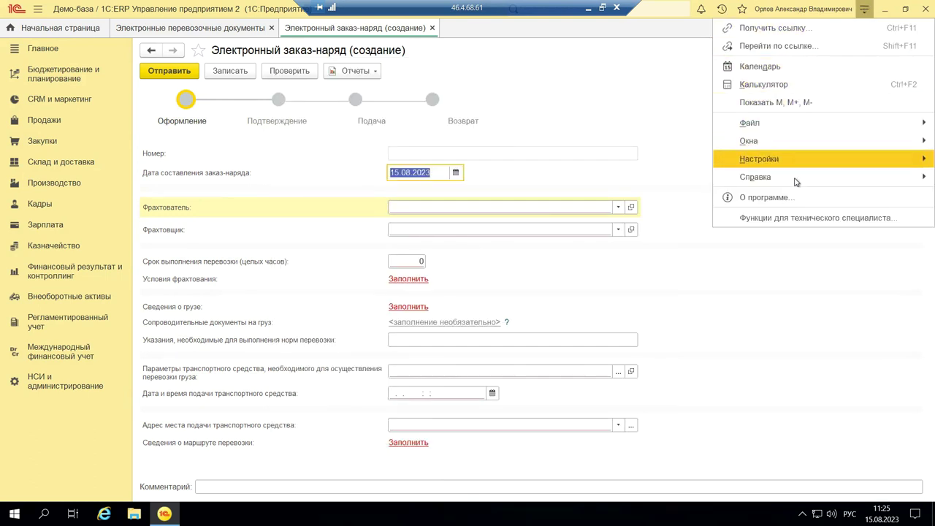
{"action": "left_click", "coordinate": [734, 200]}
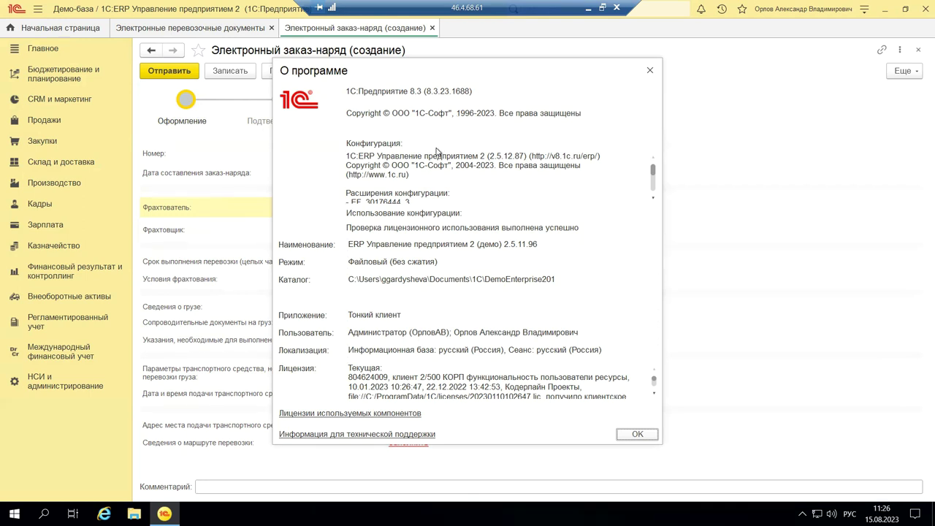
{"action": "left_click", "coordinate": [358, 165]}
{"action": "key", "text": "ctrl+a"}
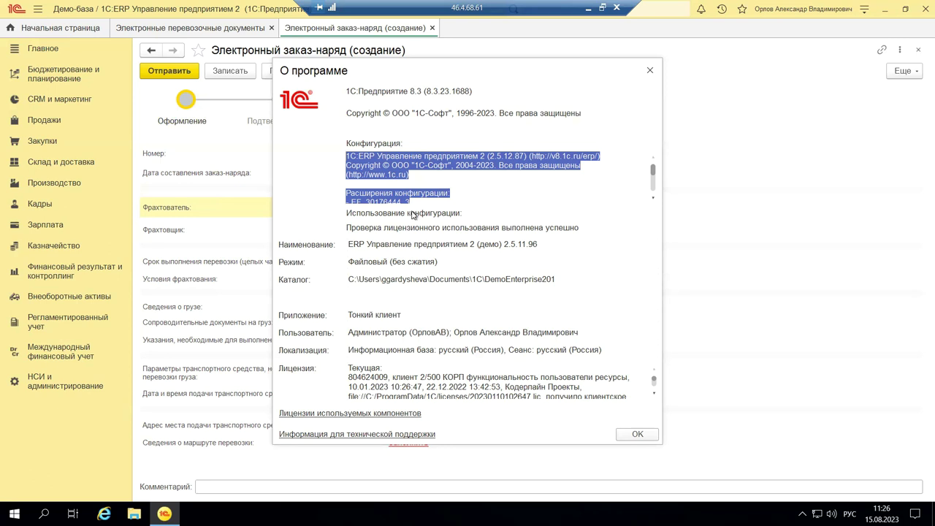
{"action": "left_click", "coordinate": [649, 70]}
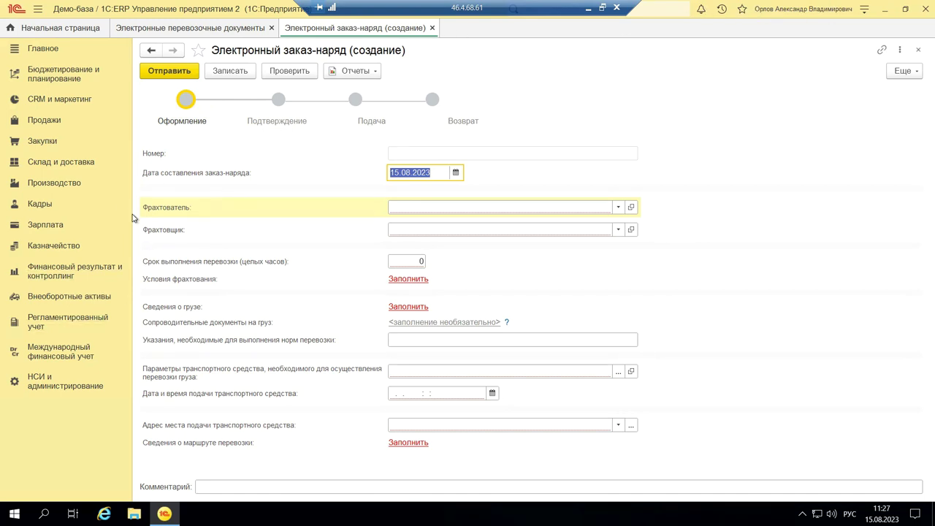
Open the Электронные перевозочные документы list from Склад и доставка and review the organizations offered by its organization filter.
{"action": "left_click", "coordinate": [41, 169]}
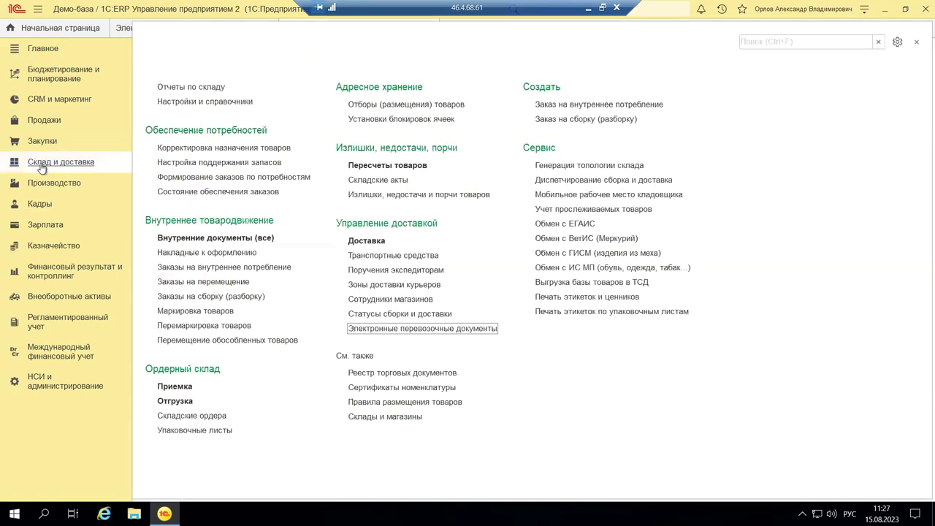
{"action": "left_click", "coordinate": [369, 333]}
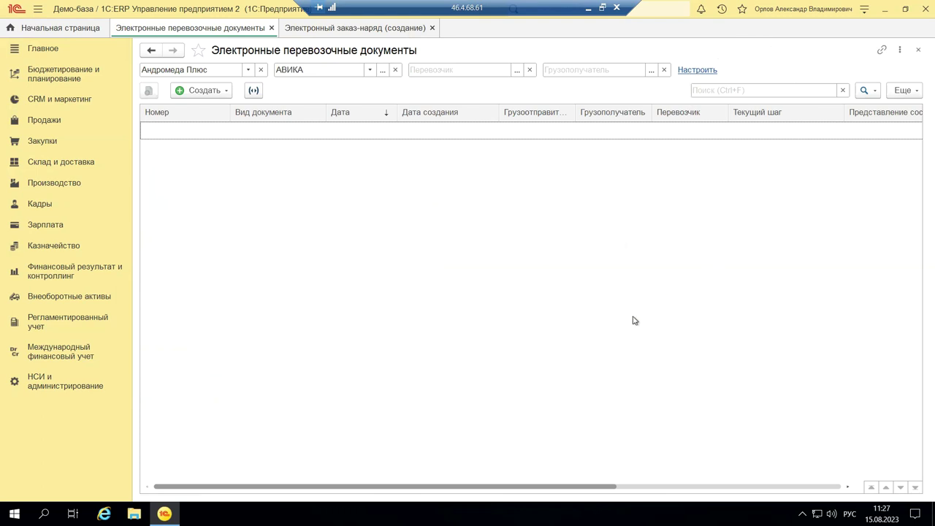
{"action": "left_click", "coordinate": [247, 70]}
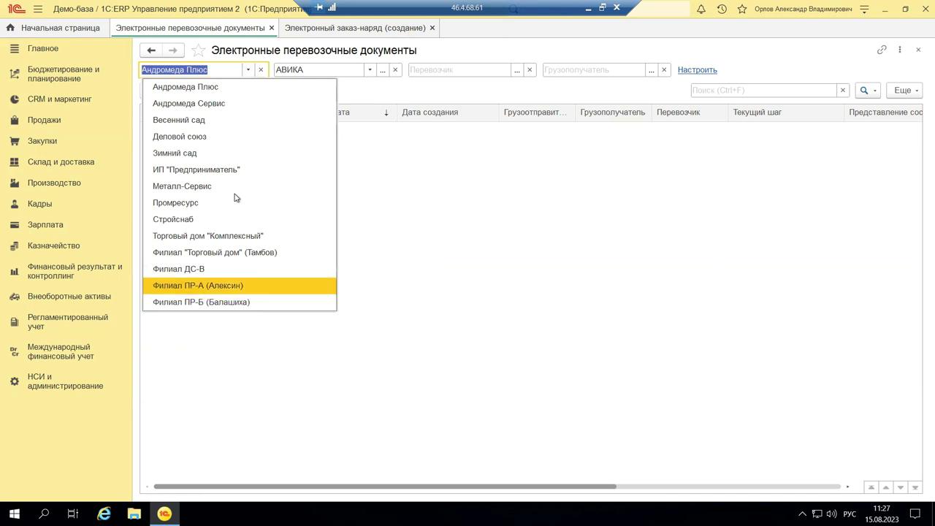
{"action": "left_click", "coordinate": [439, 151]}
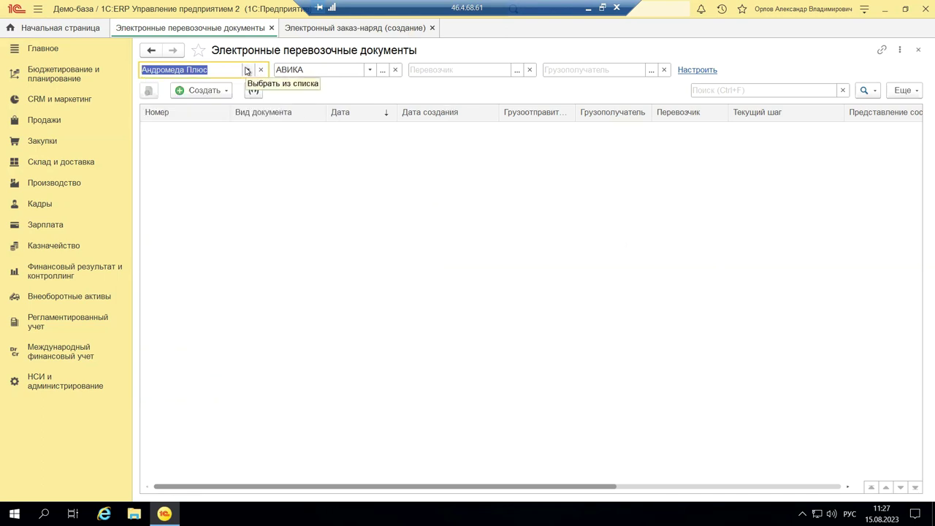
Clear the Грузоотправитель filter and set it to the counterparty Альфа, using the Контрагент data type.
{"action": "left_click", "coordinate": [370, 70]}
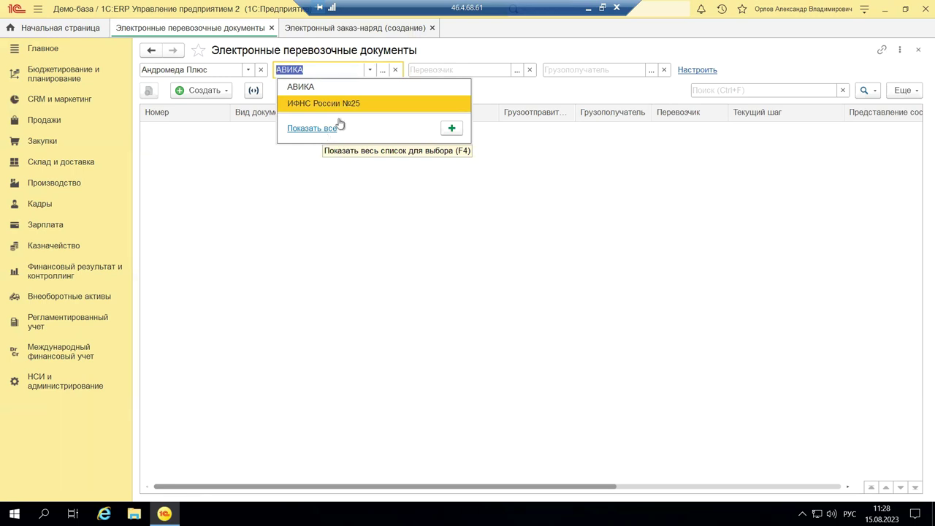
{"action": "left_click", "coordinate": [396, 71]}
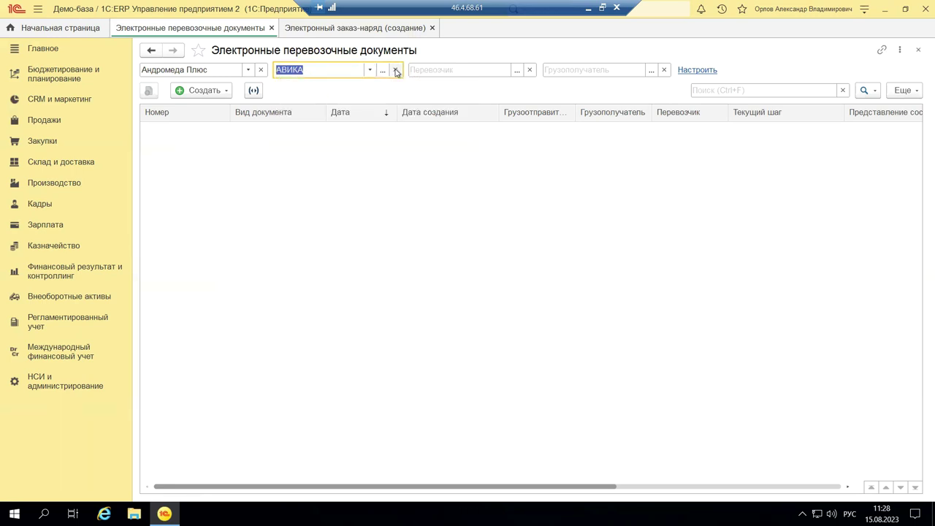
{"action": "left_click", "coordinate": [395, 71]}
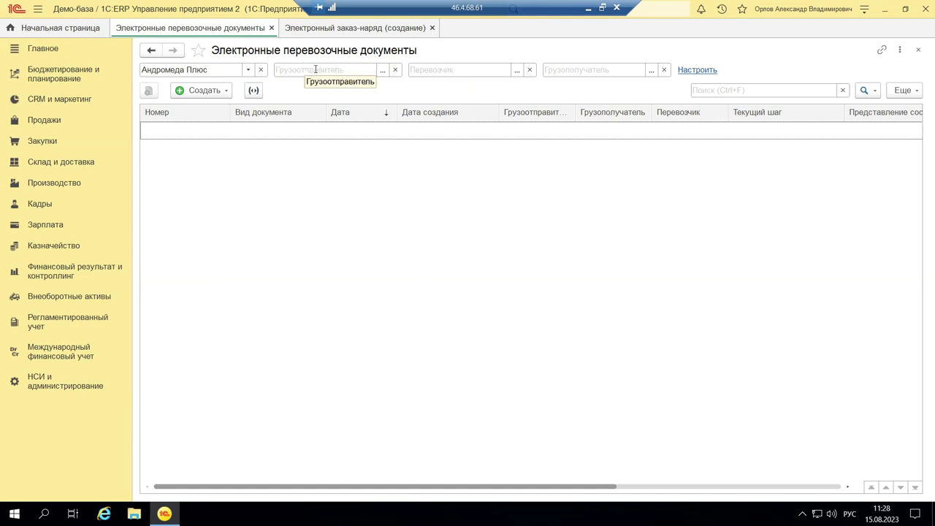
{"action": "left_click", "coordinate": [382, 69]}
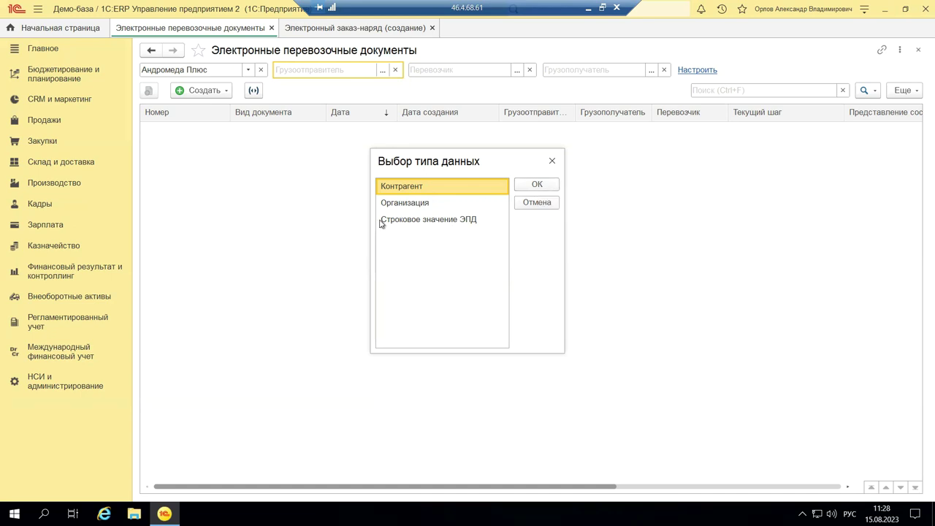
{"action": "left_click", "coordinate": [534, 185]}
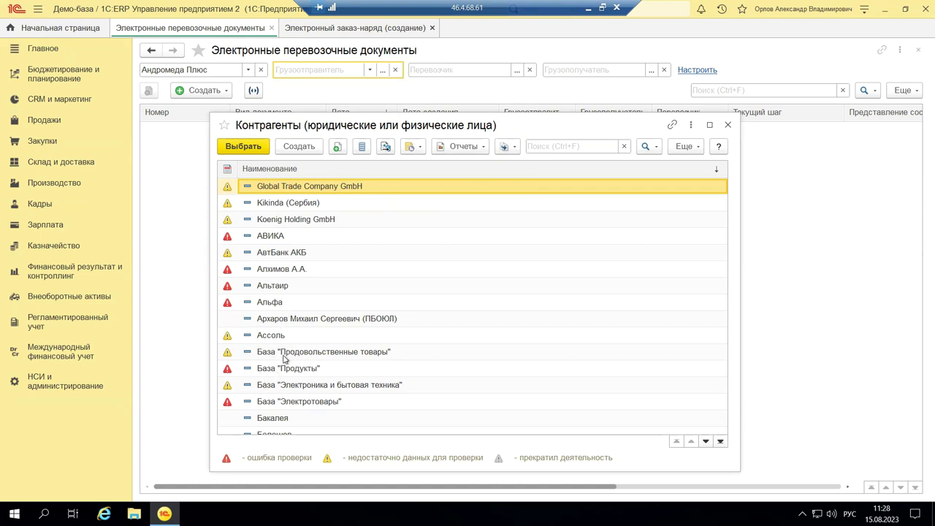
{"action": "left_click", "coordinate": [276, 303]}
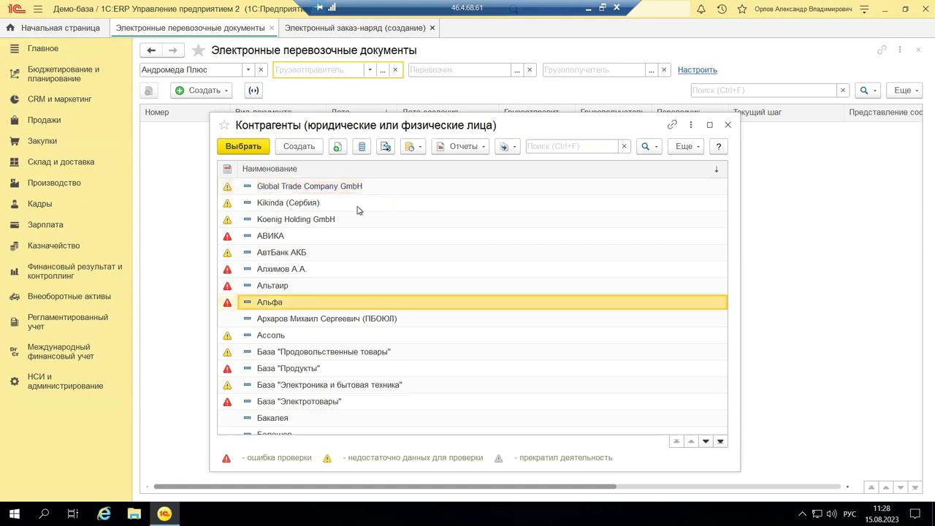
{"action": "left_click", "coordinate": [219, 149]}
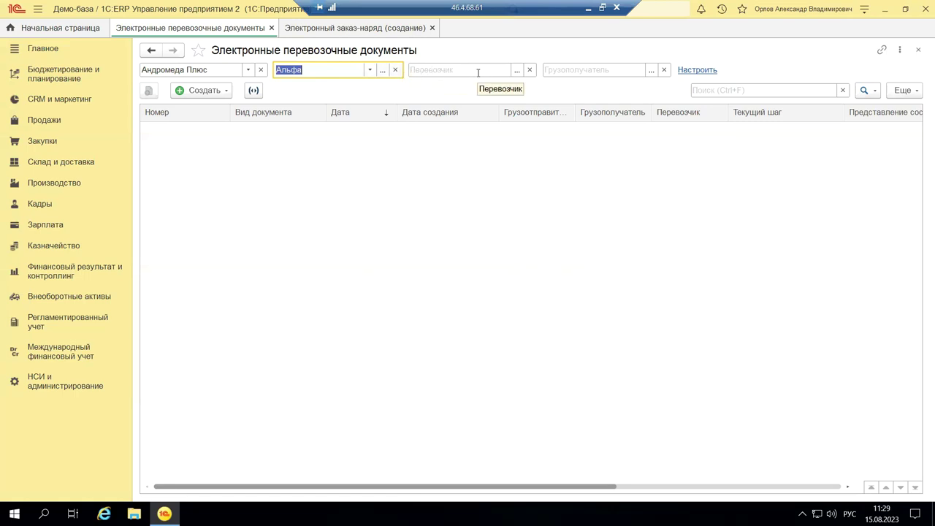
Examine the data types offered for the Перевозчик and Грузополучатель filters and the document types available in the list settings.
{"action": "left_click", "coordinate": [515, 73]}
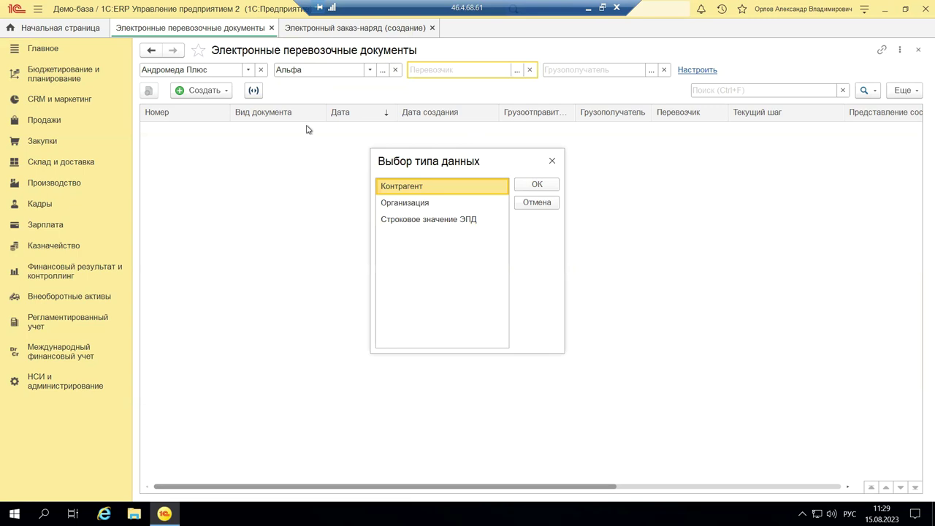
{"action": "left_click", "coordinate": [552, 161]}
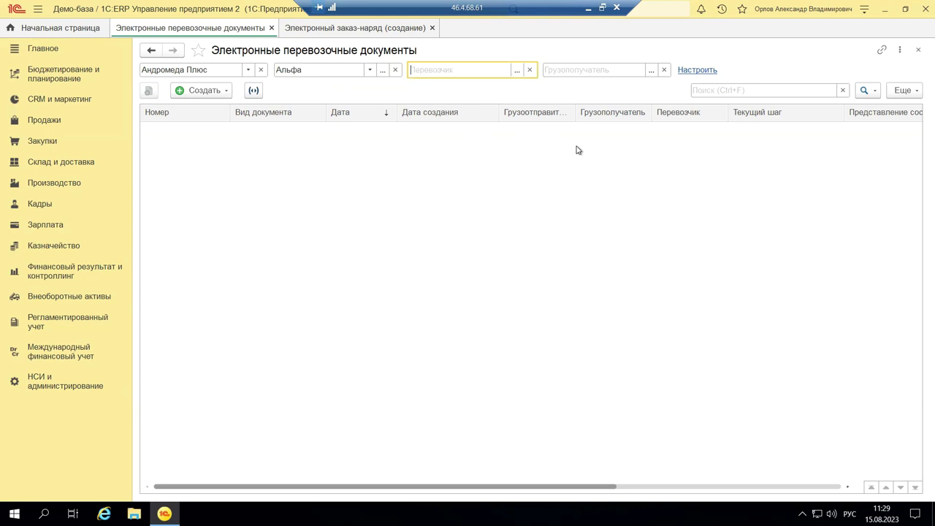
{"action": "left_click", "coordinate": [651, 71]}
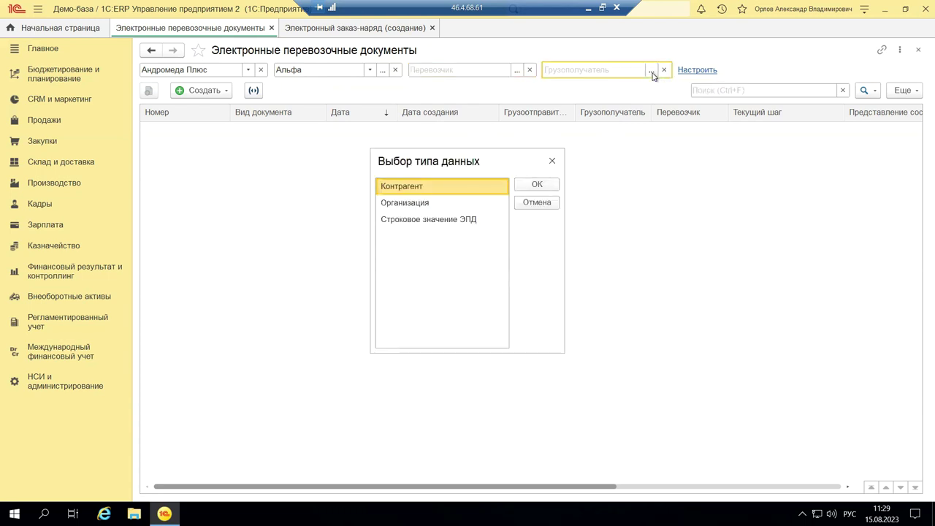
{"action": "left_click", "coordinate": [552, 161]}
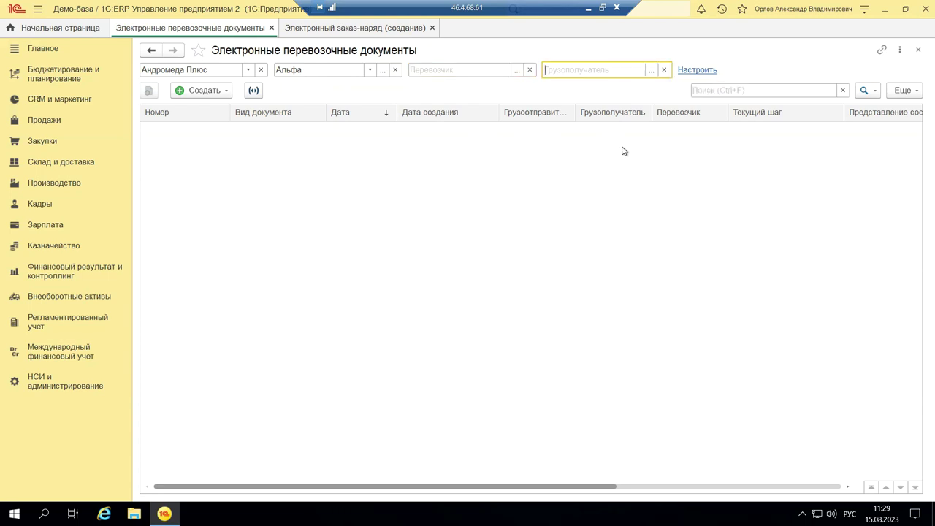
{"action": "left_click", "coordinate": [698, 71]}
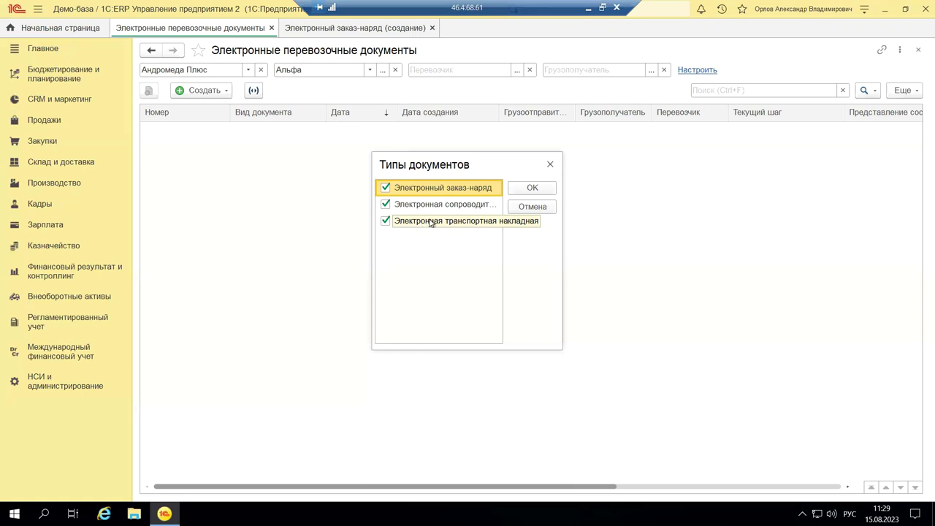
{"action": "left_click", "coordinate": [551, 165]}
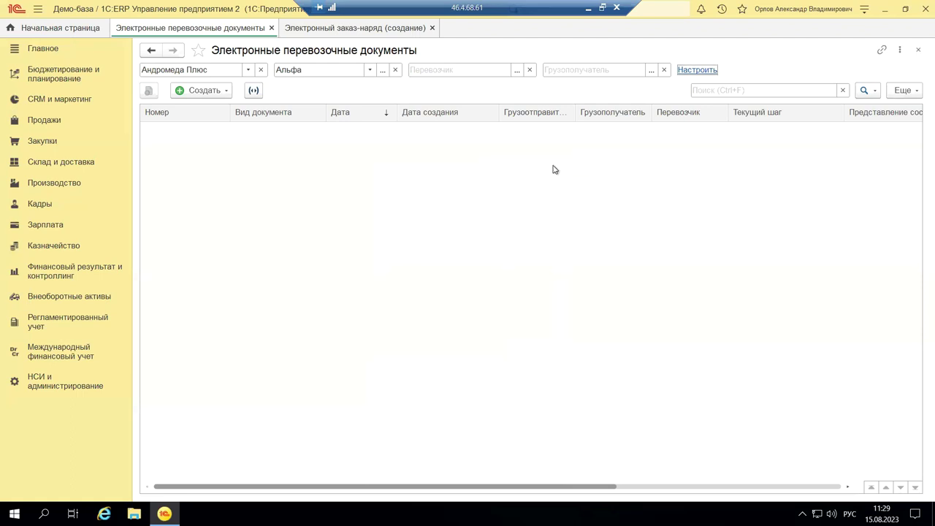
Create a new Электронная транспортная накладная from the electronic transport documents list.
{"action": "left_click", "coordinate": [197, 91]}
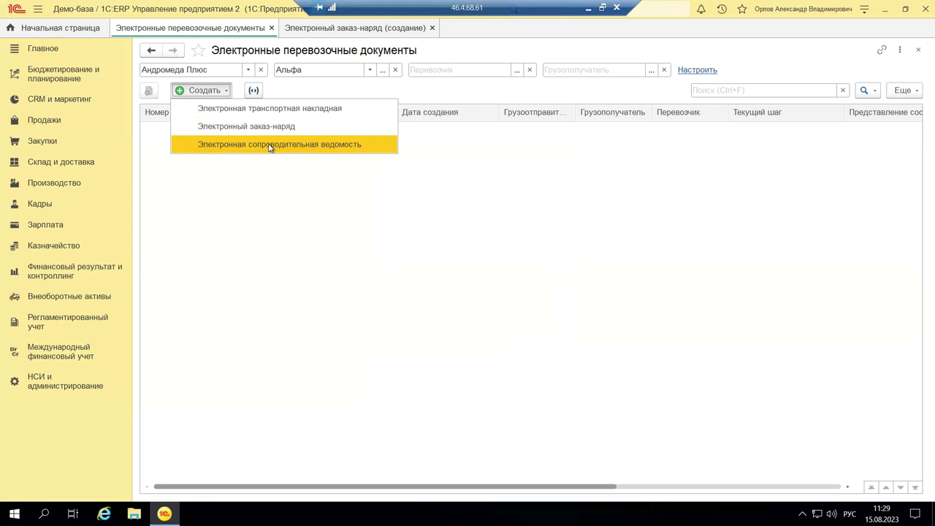
{"action": "left_click", "coordinate": [307, 110]}
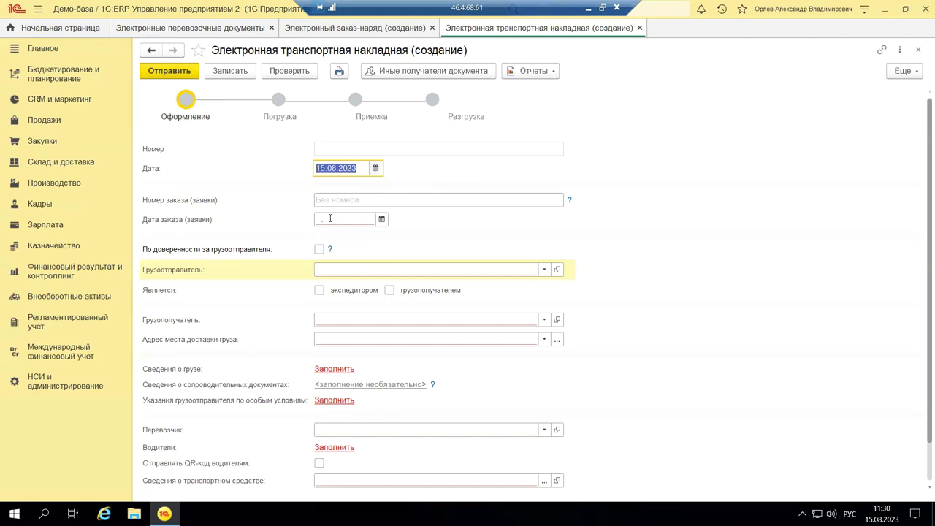
Read the hint for the waybill's order number field and try to open Иные получатели документа.
{"action": "left_click", "coordinate": [569, 202]}
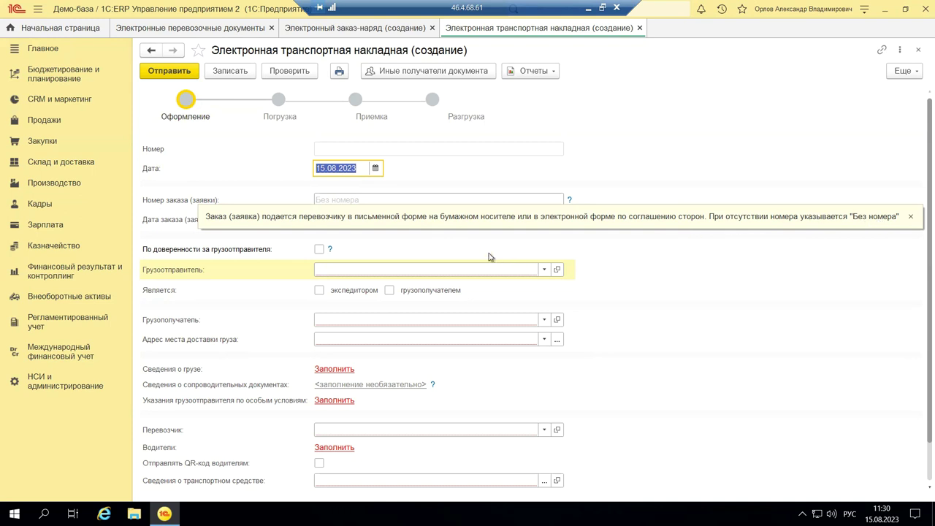
{"action": "left_click", "coordinate": [911, 217]}
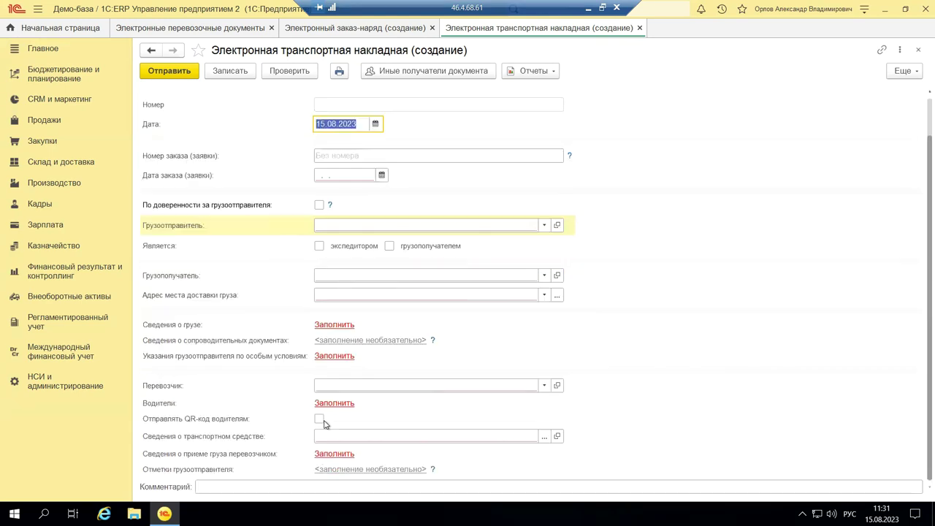
{"action": "scroll", "coordinate": [324, 432], "scroll_direction": "down", "scroll_amount": 1}
{"action": "left_click", "coordinate": [374, 71]}
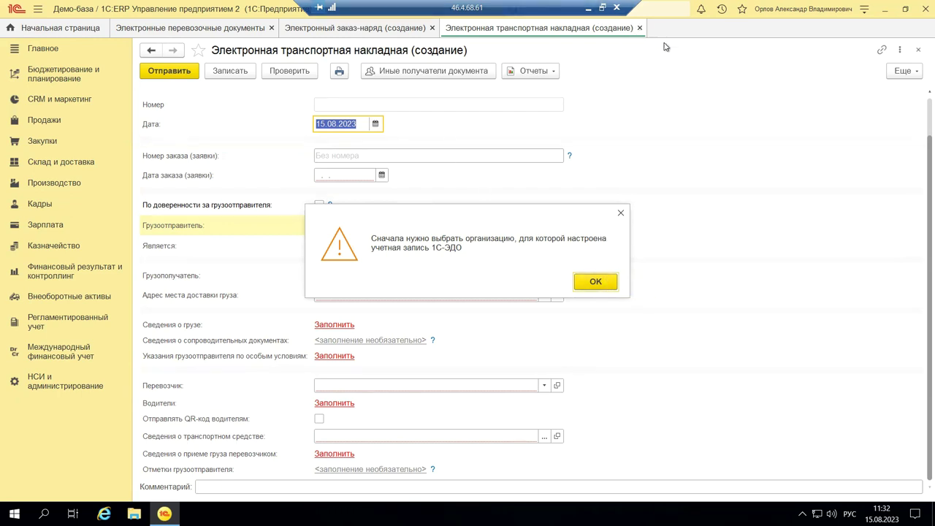
Switch to the PowerPoint presentation, view slides 9 and 11, and return to the waybill form in the remote desktop session.
{"action": "left_click", "coordinate": [588, 11]}
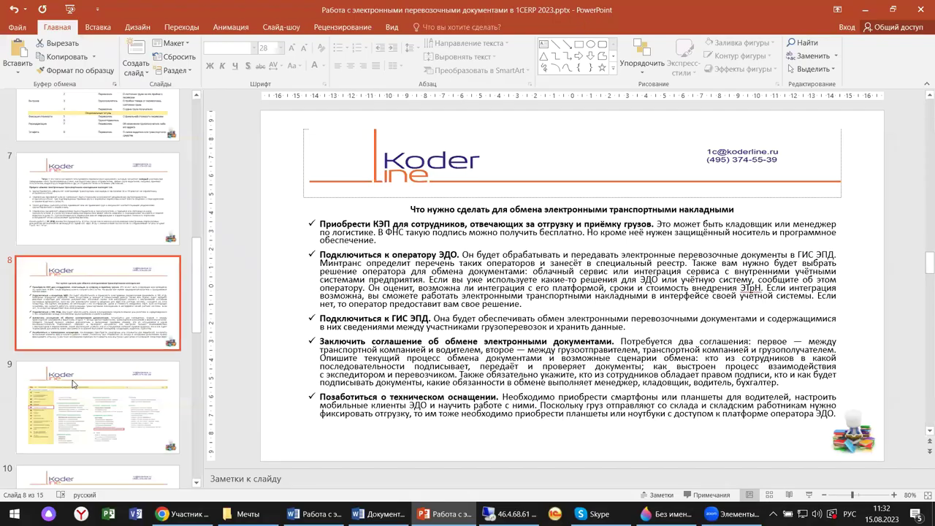
{"action": "left_click", "coordinate": [108, 407]}
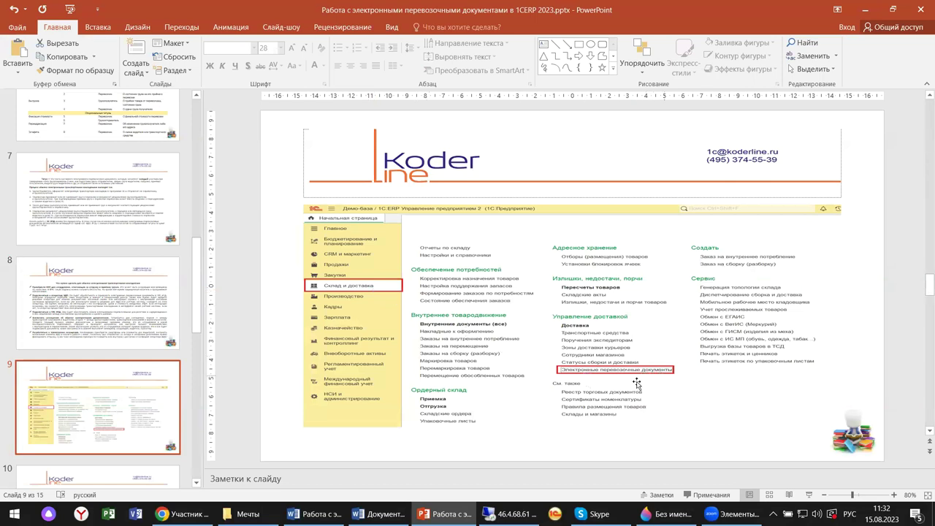
{"action": "scroll", "coordinate": [138, 355], "scroll_direction": "down", "scroll_amount": 5}
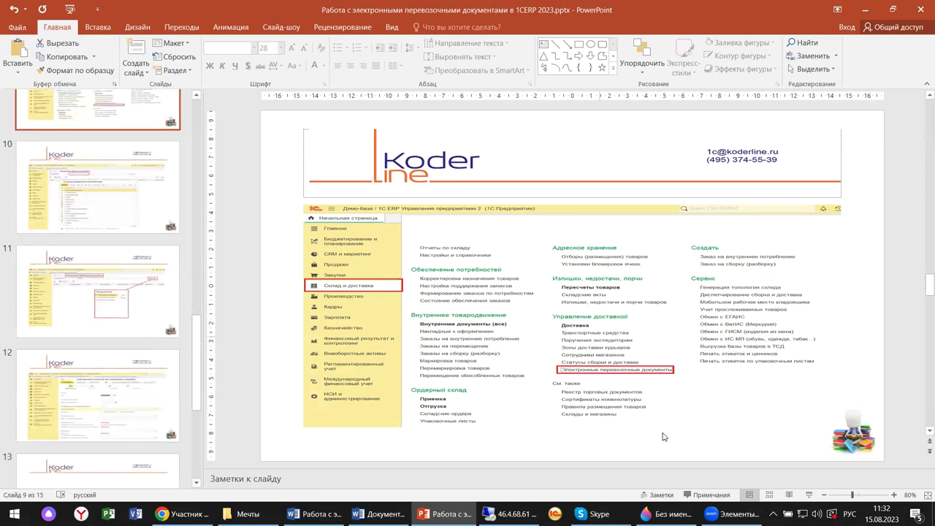
{"action": "left_click", "coordinate": [112, 306]}
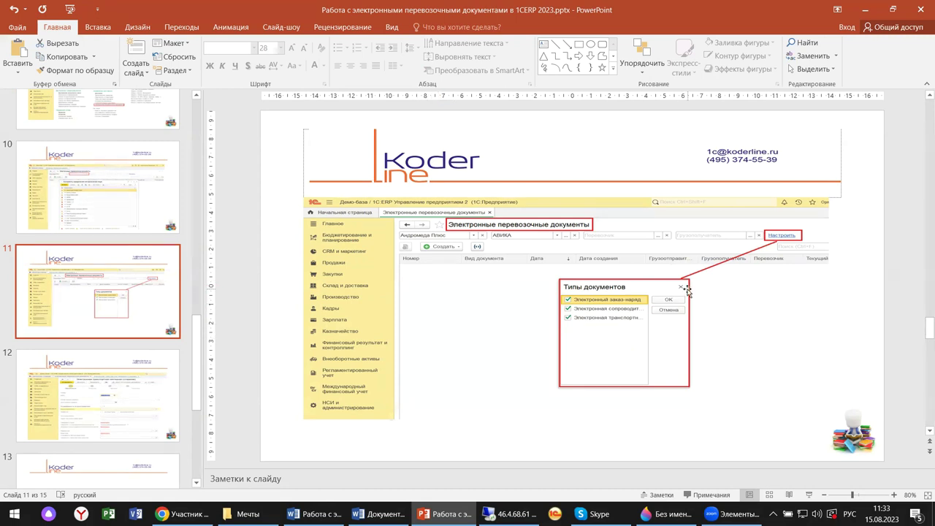
{"action": "scroll", "coordinate": [51, 443], "scroll_direction": "down", "scroll_amount": 1}
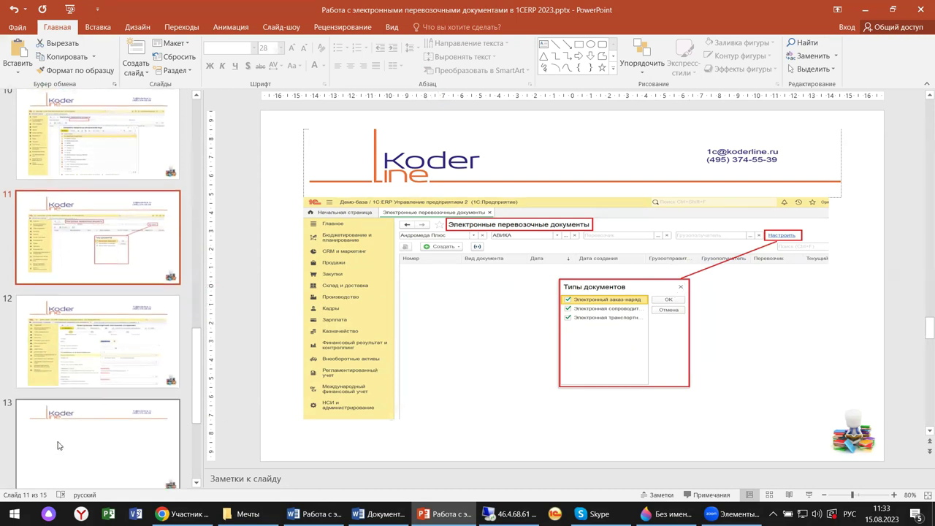
{"action": "mouse_move", "coordinate": [508, 513]}
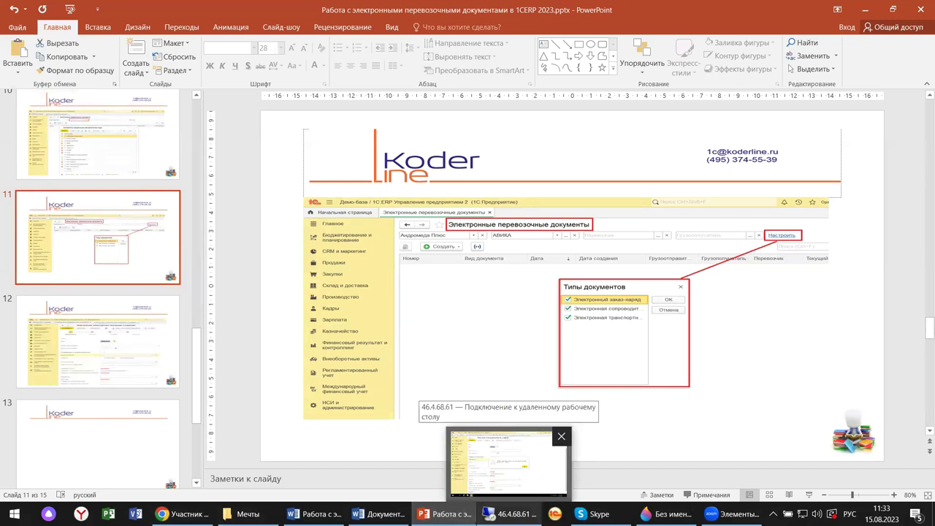
{"action": "left_click", "coordinate": [507, 514]}
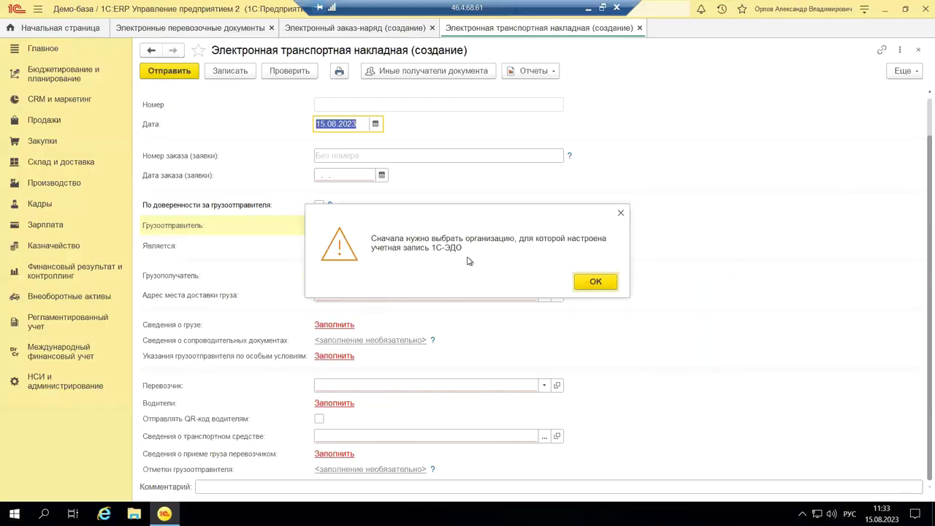
{"action": "left_click", "coordinate": [578, 284]}
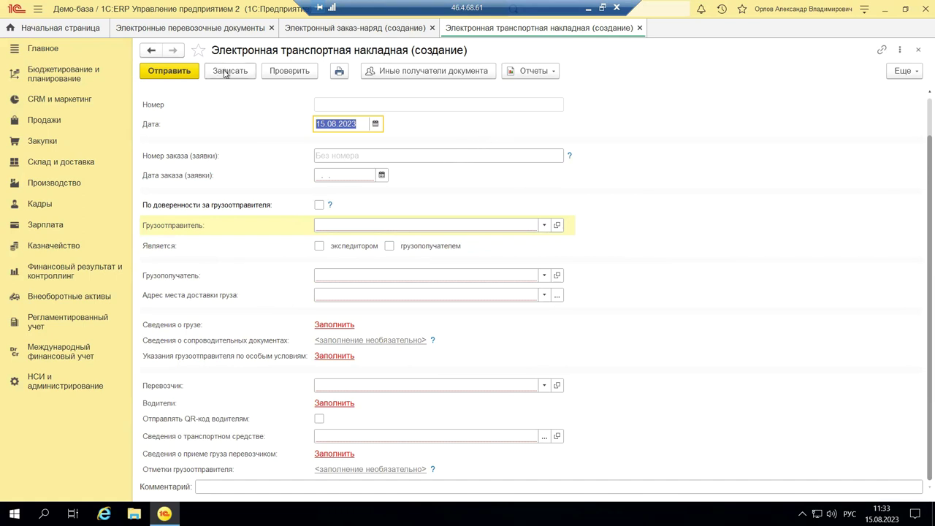
Check the electronic transport waybill for unfilled fields and close its form.
{"action": "left_click", "coordinate": [276, 75]}
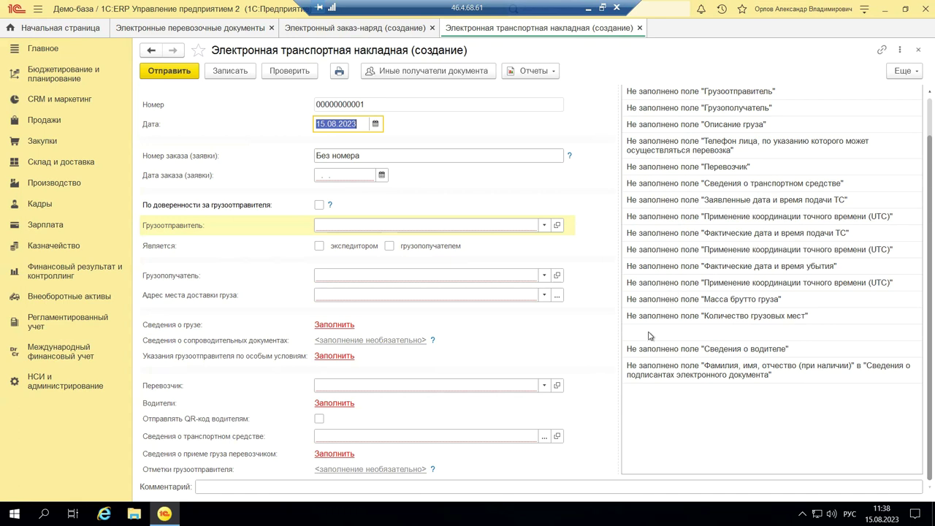
{"action": "left_click", "coordinate": [917, 50]}
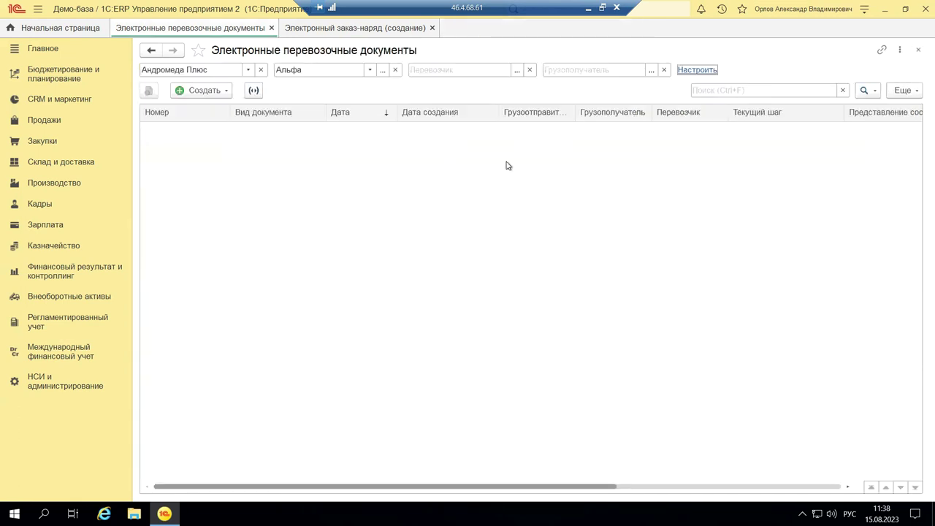
Start a new Электронный заказ-наряд and examine the choices offered for Фрахтователь and Фрахтовщик, including the full counterparty list.
{"action": "left_click", "coordinate": [228, 91]}
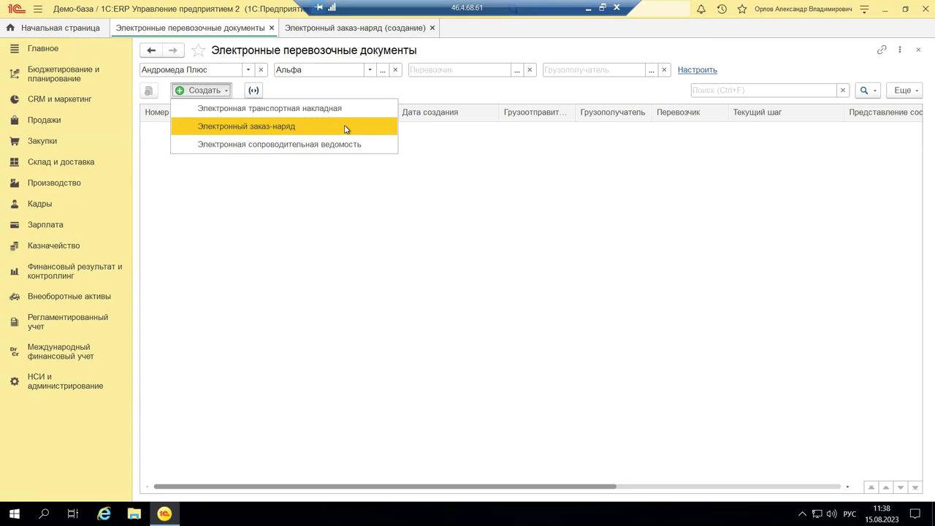
{"action": "left_click", "coordinate": [297, 127]}
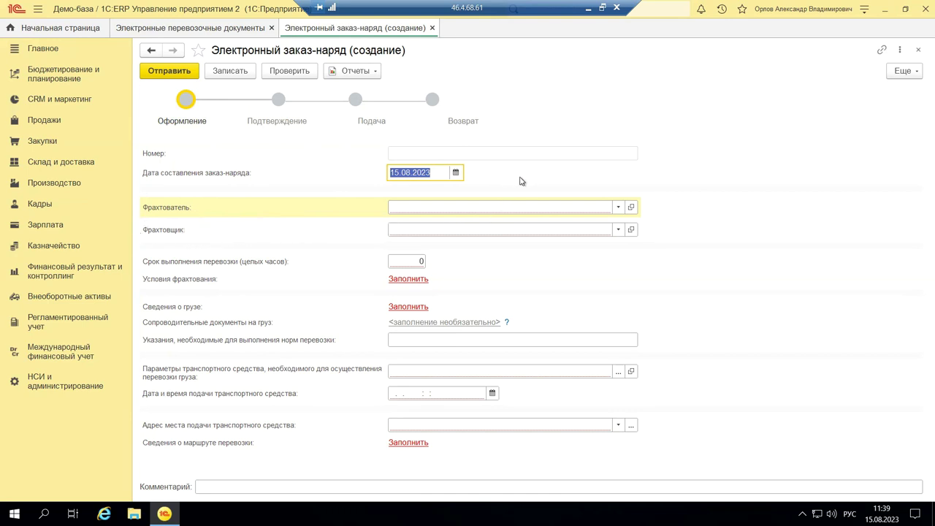
{"action": "left_click", "coordinate": [618, 208]}
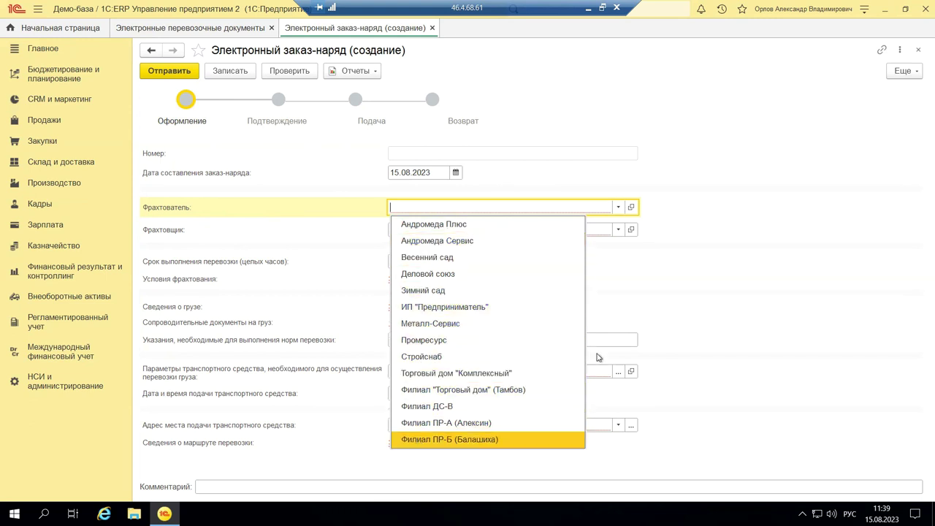
{"action": "left_click", "coordinate": [700, 237]}
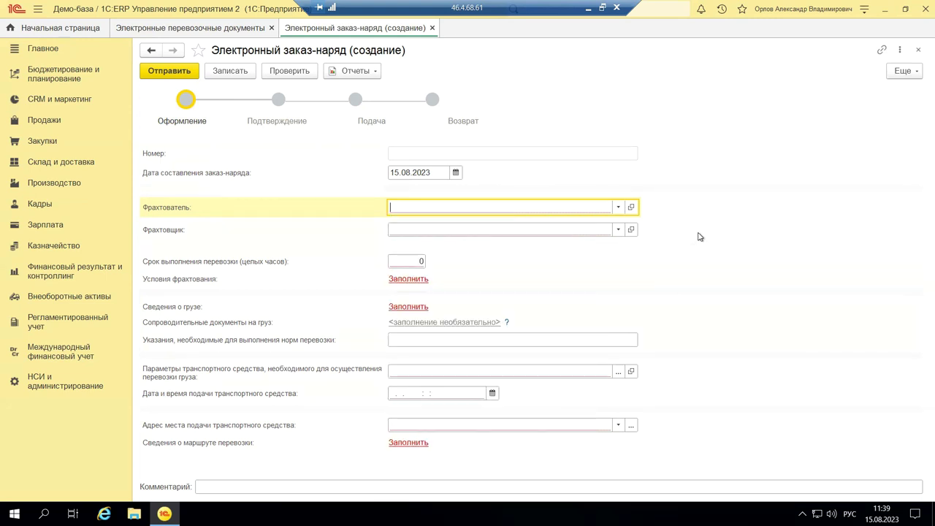
{"action": "left_click", "coordinate": [618, 231]}
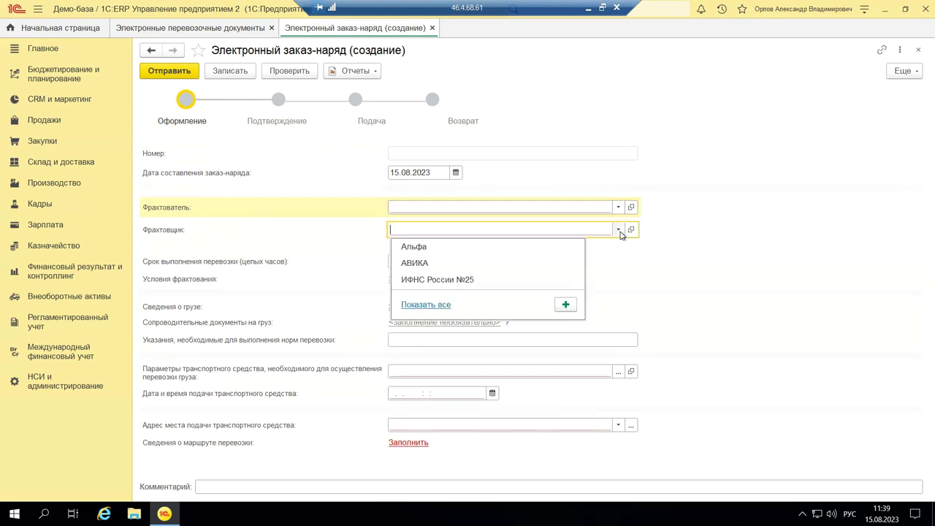
{"action": "left_click", "coordinate": [428, 305]}
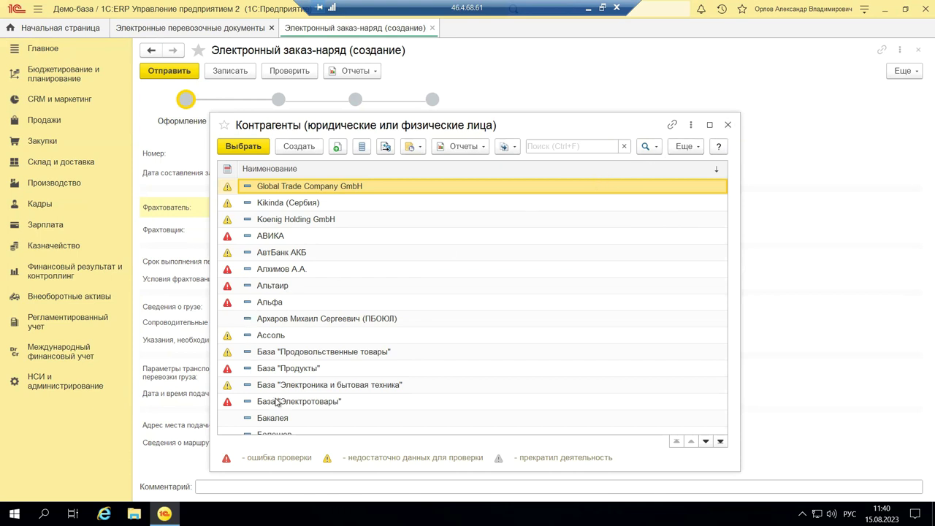
{"action": "scroll", "coordinate": [278, 401], "scroll_direction": "down", "scroll_amount": 5}
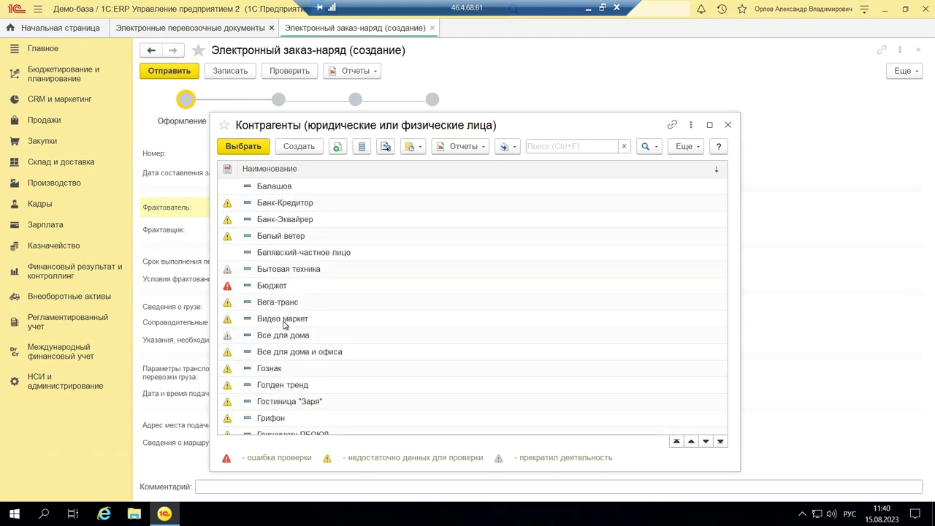
{"action": "left_click", "coordinate": [727, 126]}
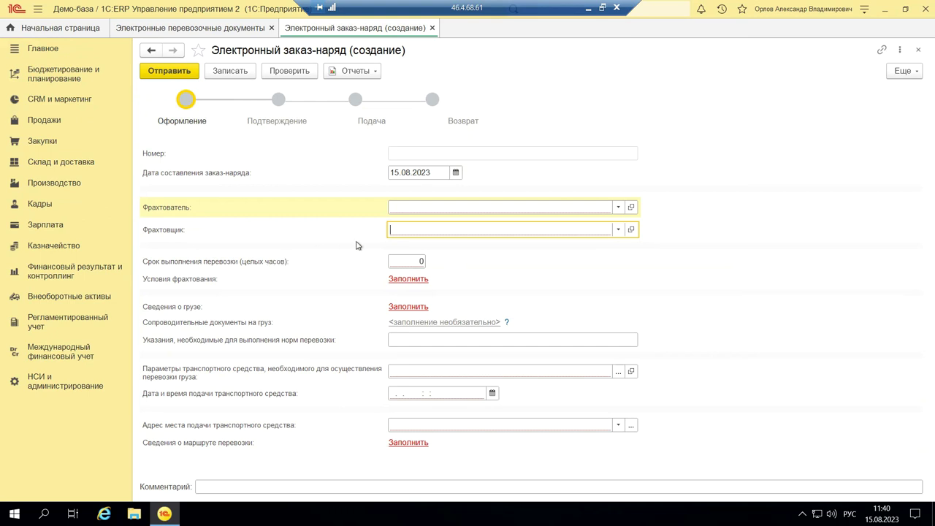
Review the penalty and cargo-handling fields in Условия фрахтования of the work order without filling them in.
{"action": "mouse_move", "coordinate": [407, 264]}
{"action": "left_click", "coordinate": [400, 279]}
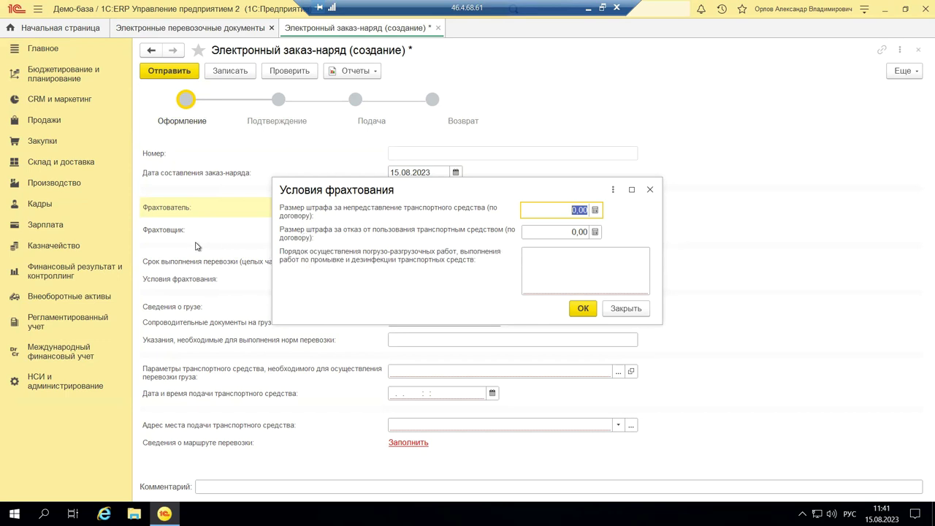
{"action": "left_click", "coordinate": [576, 258]}
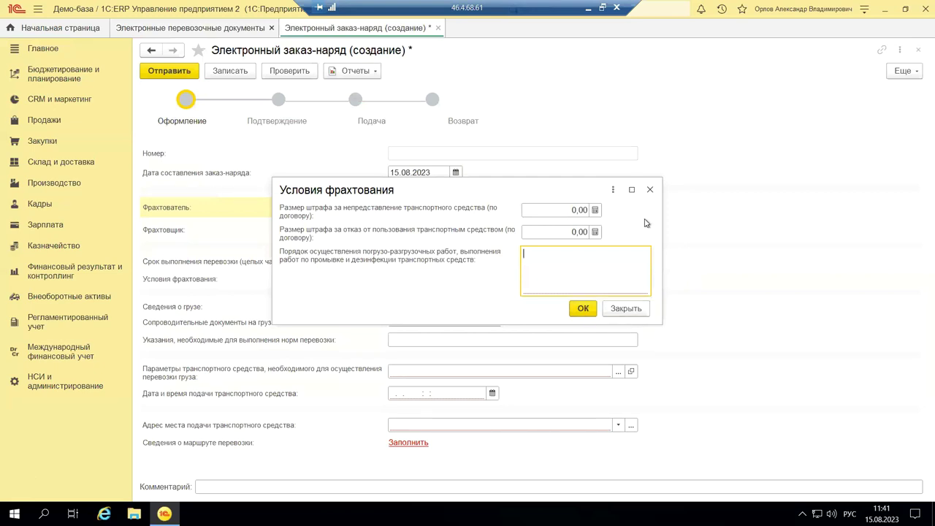
{"action": "left_click", "coordinate": [650, 191]}
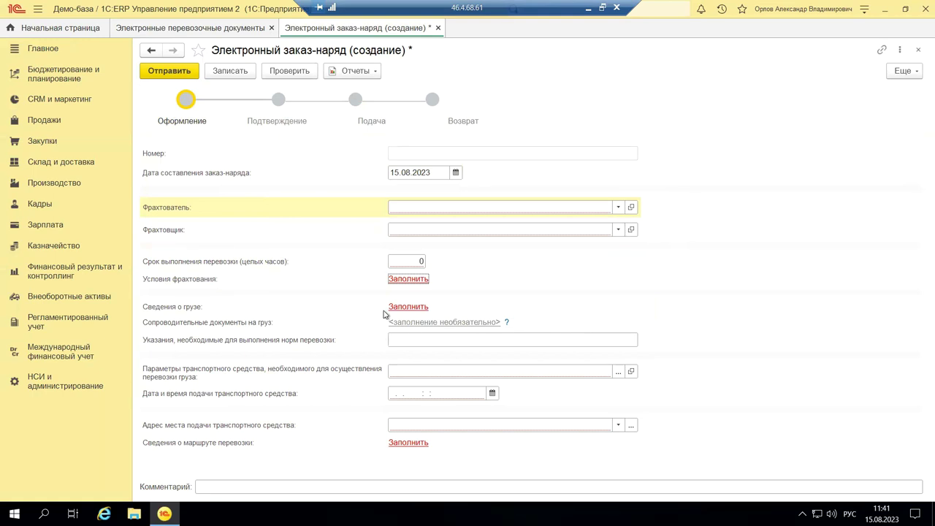
Examine the cargo directory and the cargo description columns in the work order's Сведения о грузе, and close it without saving.
{"action": "left_click", "coordinate": [407, 310]}
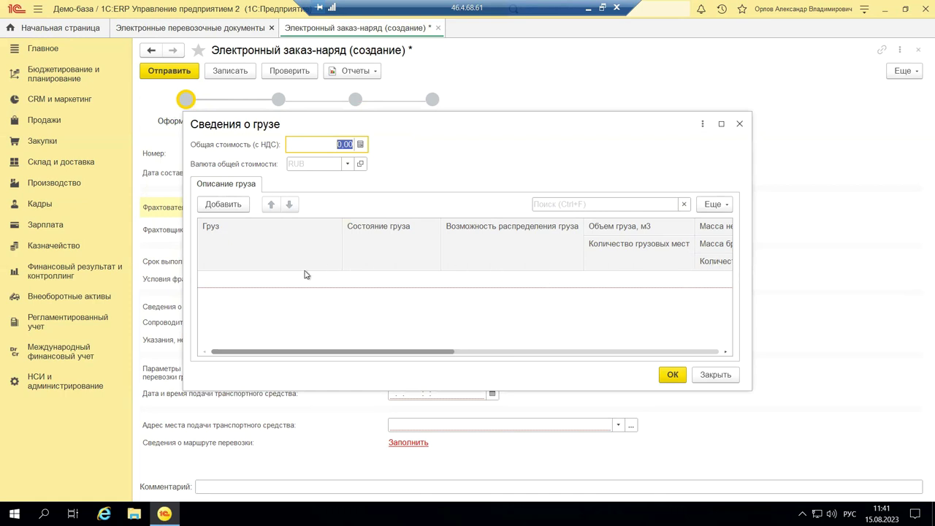
{"action": "double_click", "coordinate": [235, 291]}
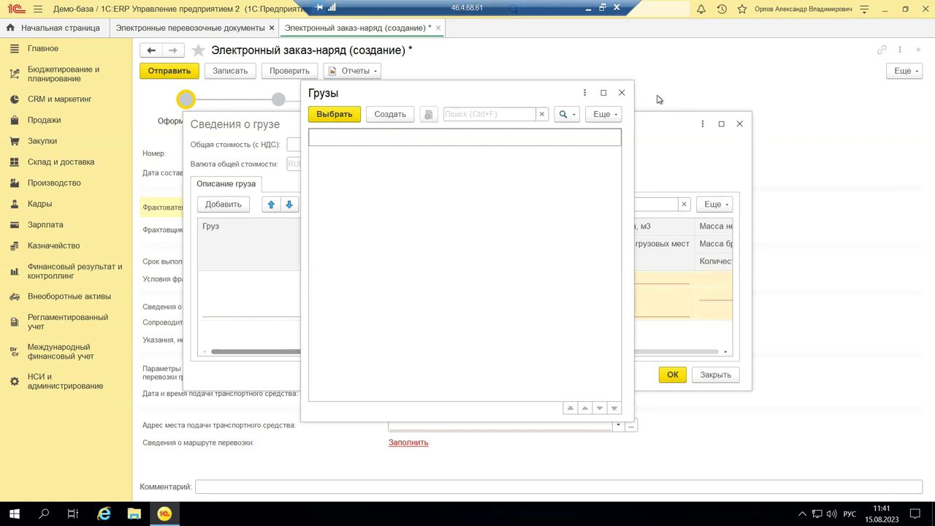
{"action": "left_click", "coordinate": [621, 92]}
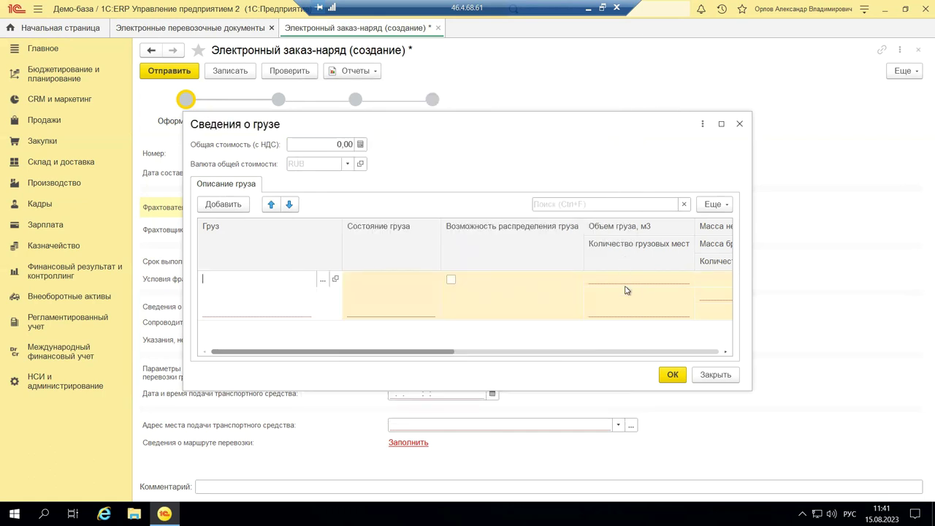
{"action": "left_click_drag", "start_coordinate": [402, 356], "coordinate": [529, 374]}
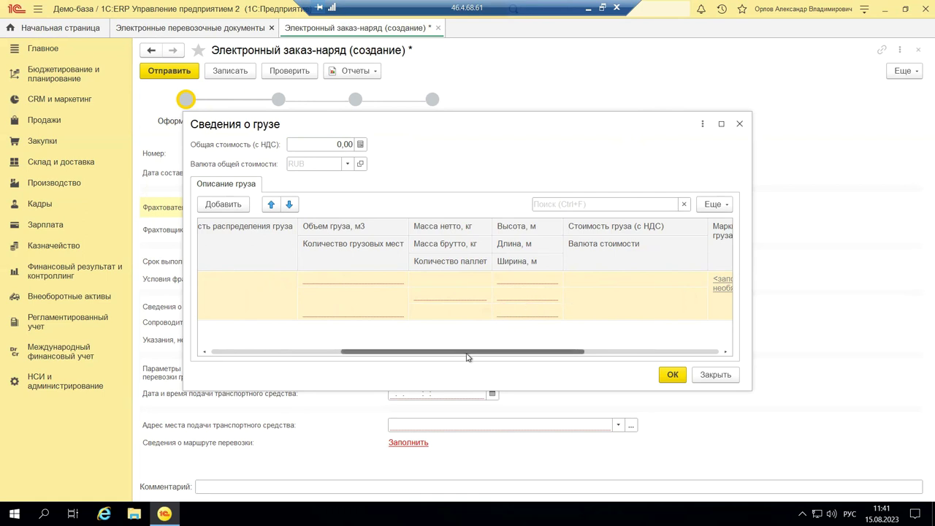
{"action": "left_click_drag", "start_coordinate": [468, 356], "coordinate": [304, 337]}
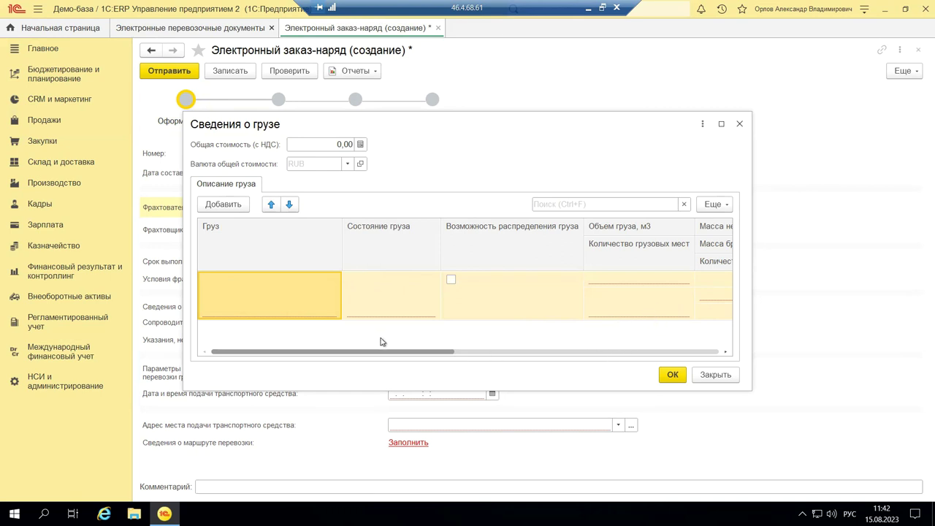
{"action": "left_click_drag", "start_coordinate": [390, 355], "coordinate": [649, 351]}
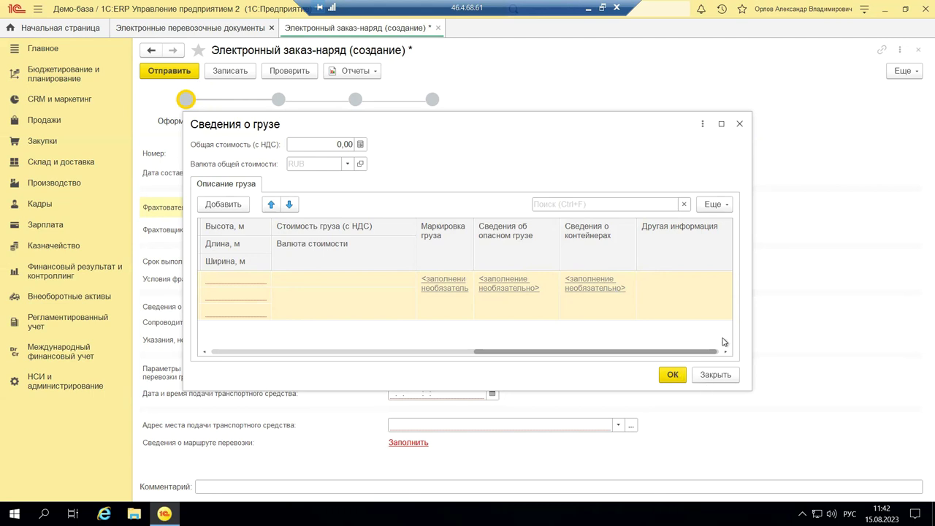
{"action": "left_click", "coordinate": [739, 124]}
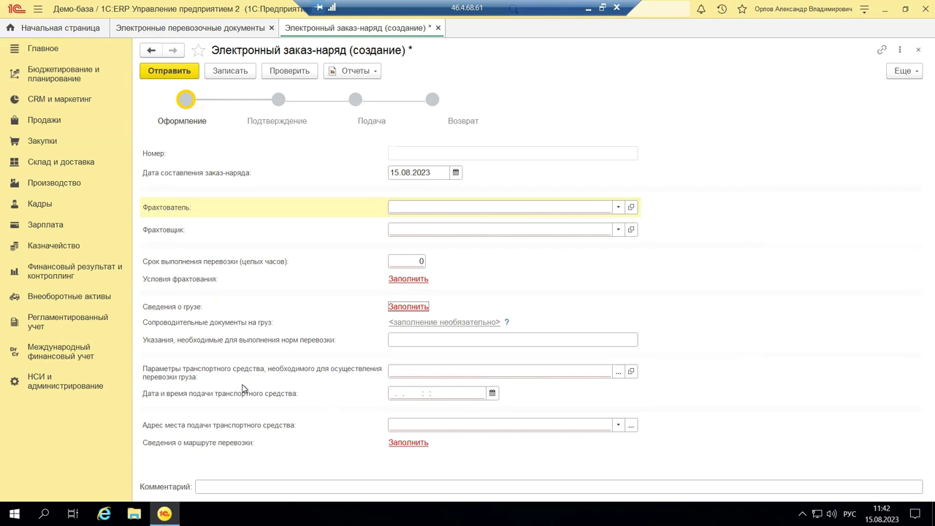
Review the route formats in Сведения о маршруте перевозки and check the work order for unfilled fields.
{"action": "left_click", "coordinate": [416, 445]}
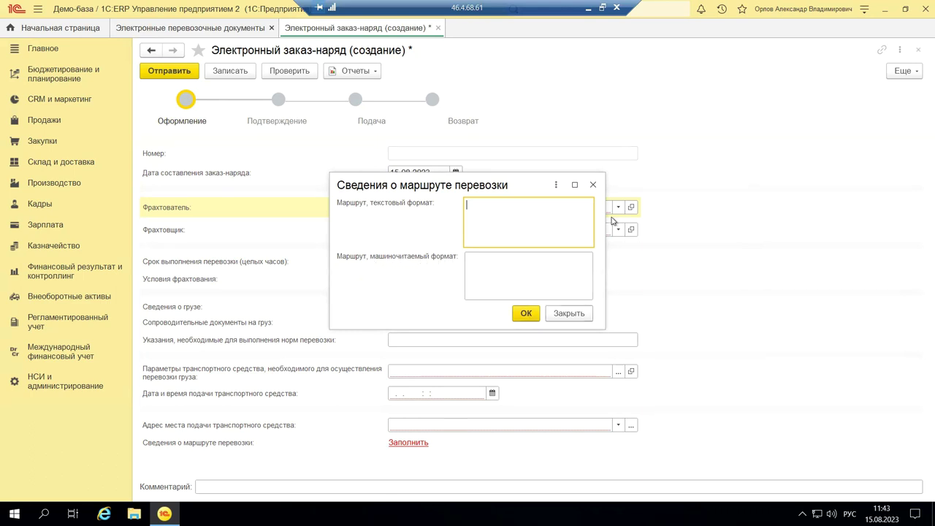
{"action": "left_click", "coordinate": [592, 185]}
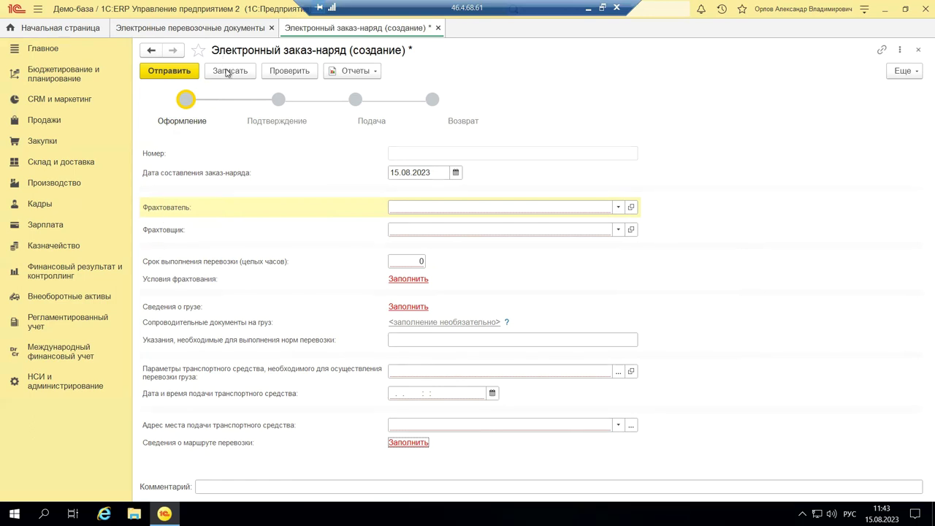
{"action": "left_click", "coordinate": [308, 73]}
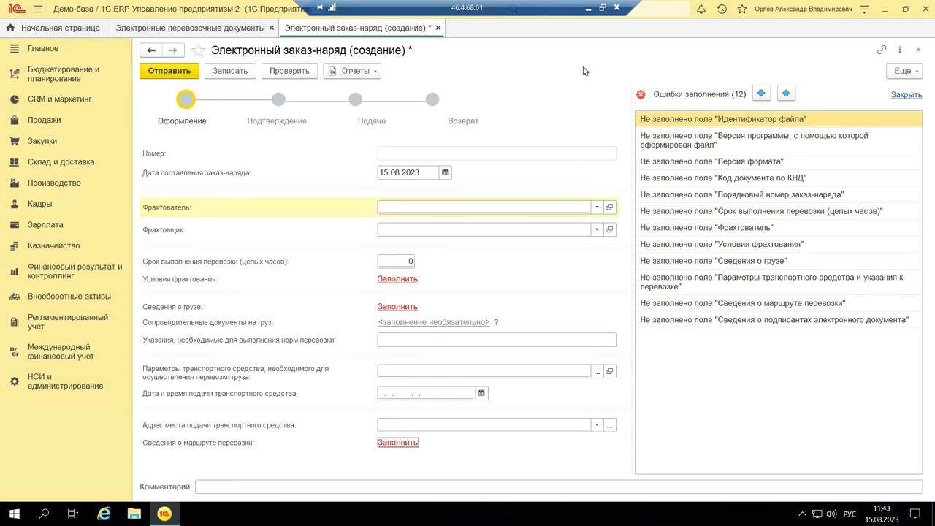
{"action": "left_click", "coordinate": [918, 96]}
Try to open the Связанные документы report for the work order, and close the form without saving the changes.
{"action": "left_click", "coordinate": [333, 71]}
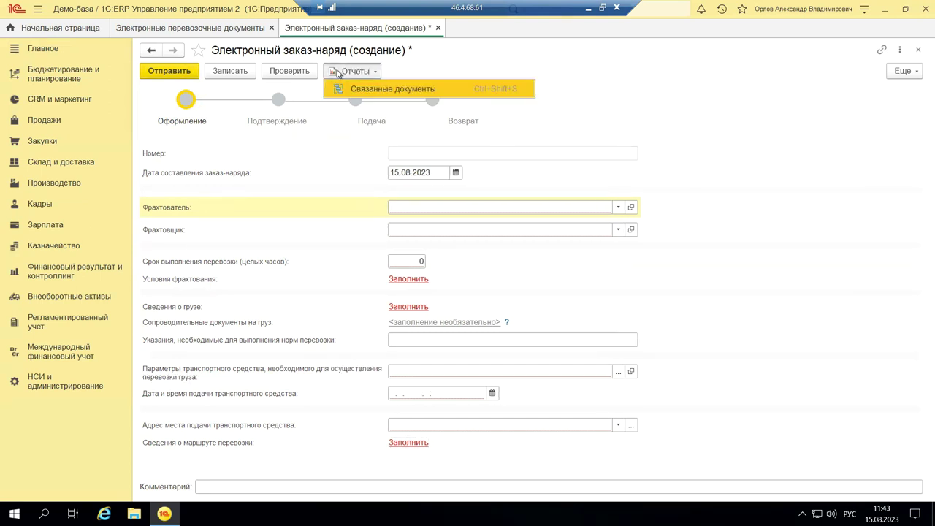
{"action": "left_click", "coordinate": [356, 89]}
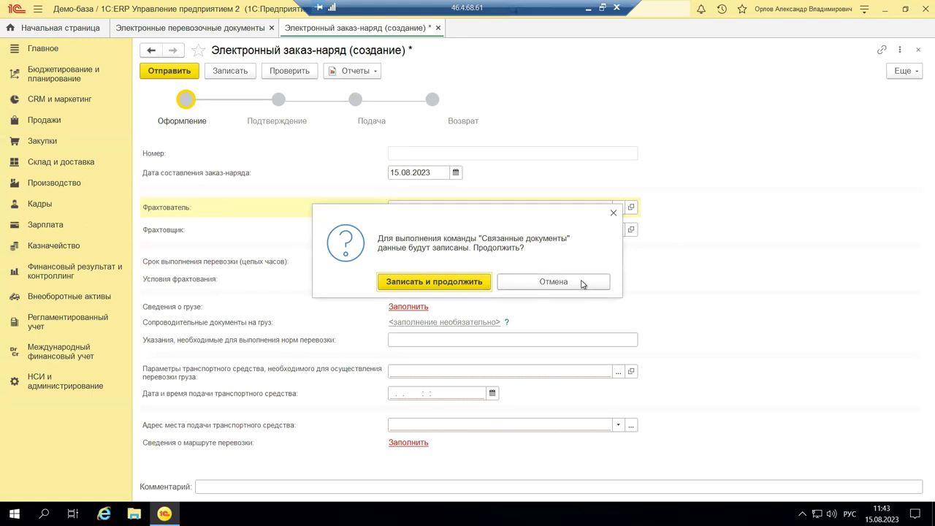
{"action": "left_click", "coordinate": [613, 212]}
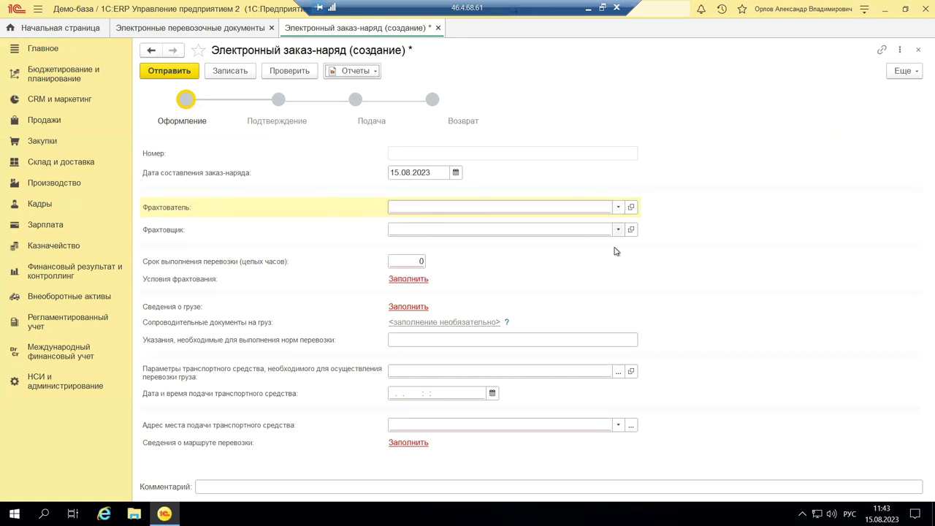
{"action": "left_click", "coordinate": [919, 51]}
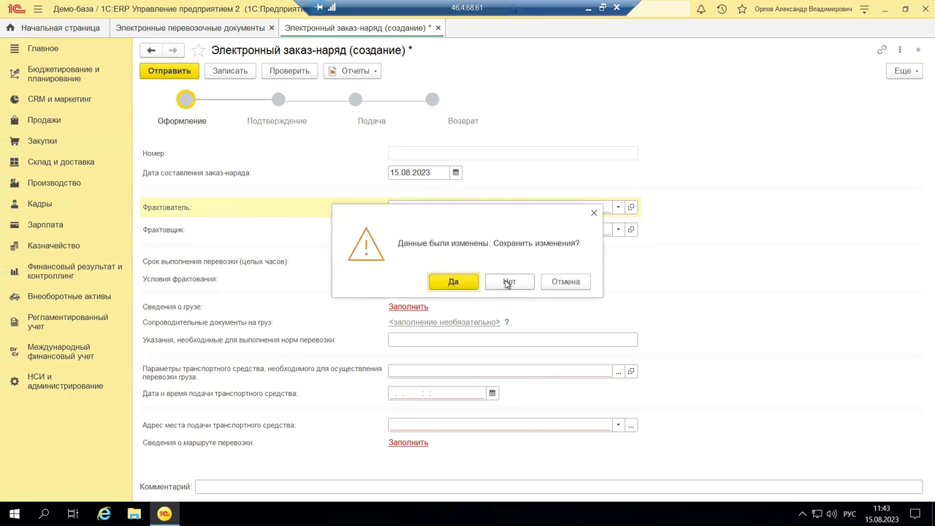
{"action": "left_click", "coordinate": [507, 284]}
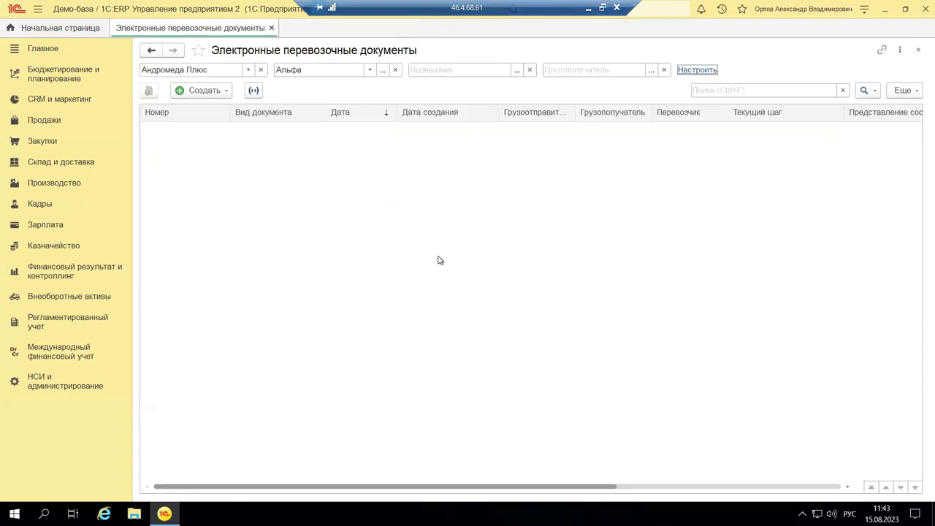
Start a new Электронная сопроводительная ведомость, review its form fields and close it.
{"action": "left_click", "coordinate": [226, 90]}
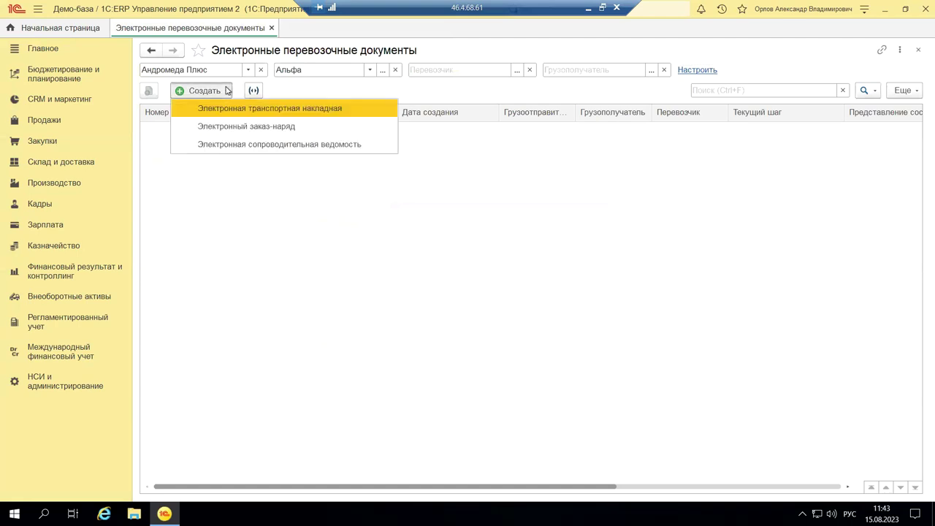
{"action": "left_click", "coordinate": [231, 146]}
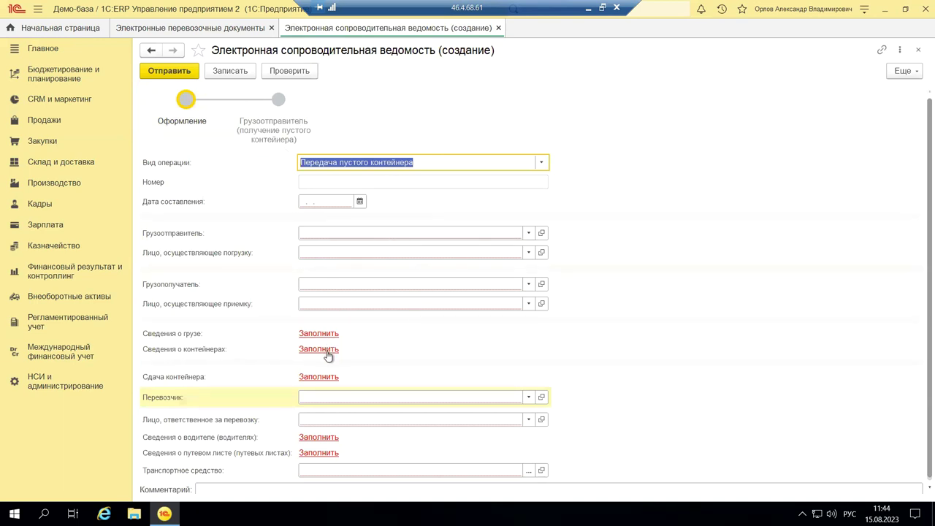
{"action": "scroll", "coordinate": [328, 355], "scroll_direction": "down", "scroll_amount": 1}
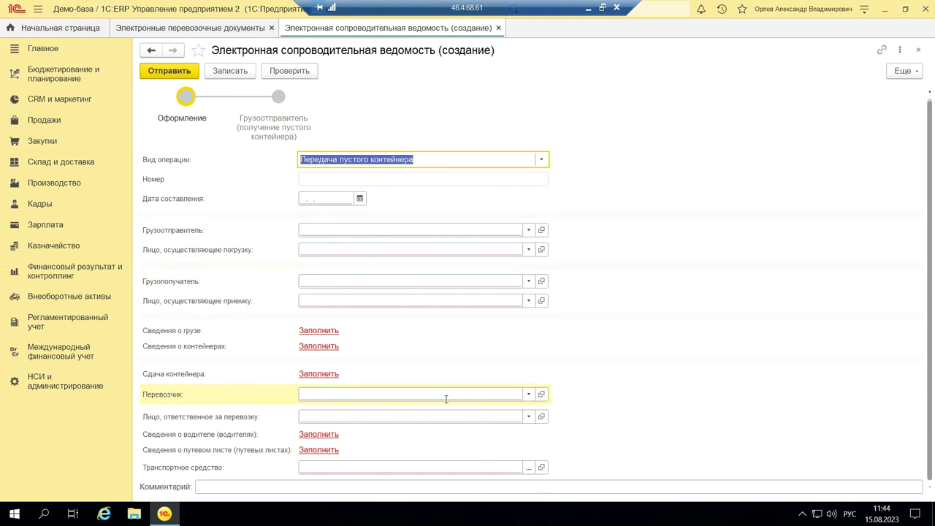
{"action": "left_click", "coordinate": [918, 49]}
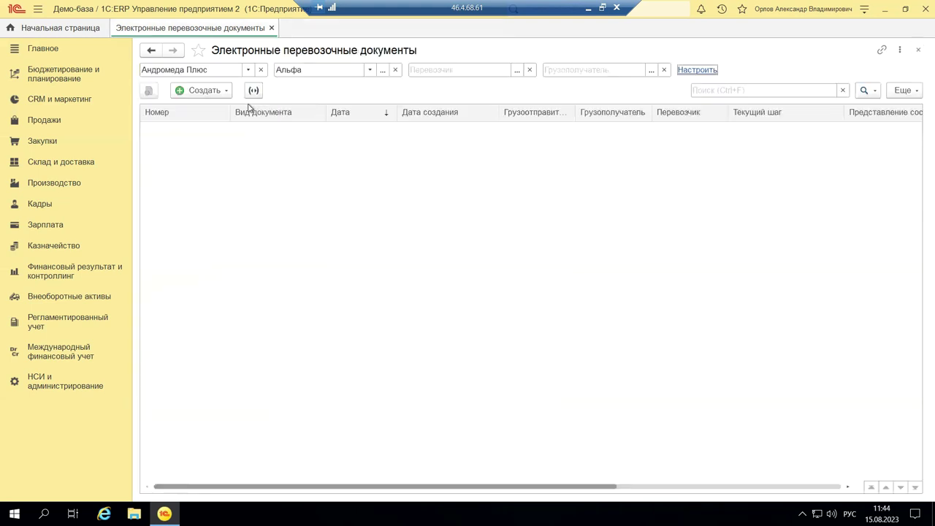
Switch to the PowerPoint presentation and view slide 6 with the table of mandatory and optional titles.
{"action": "left_click", "coordinate": [209, 90]}
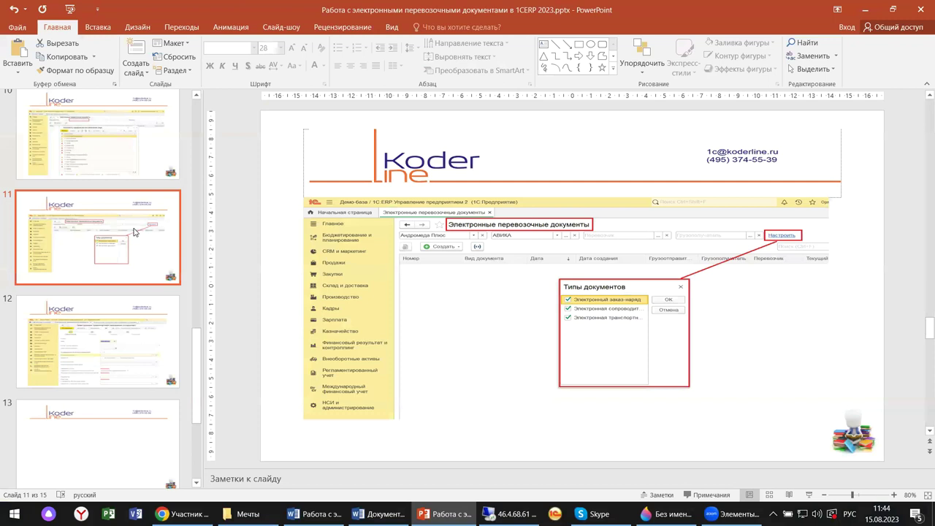
{"action": "scroll", "coordinate": [134, 230], "scroll_direction": "up", "scroll_amount": 5}
{"action": "scroll", "coordinate": [134, 231], "scroll_direction": "up", "scroll_amount": 3}
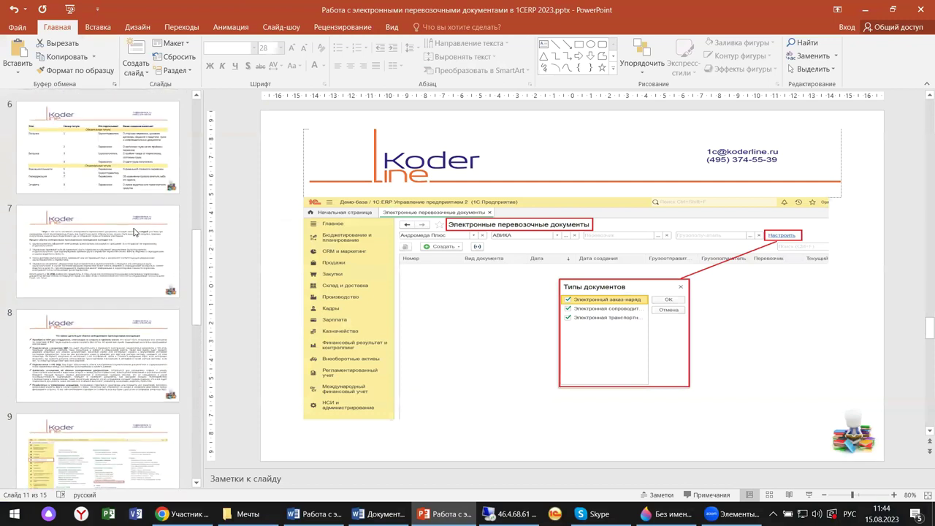
{"action": "left_click", "coordinate": [135, 175]}
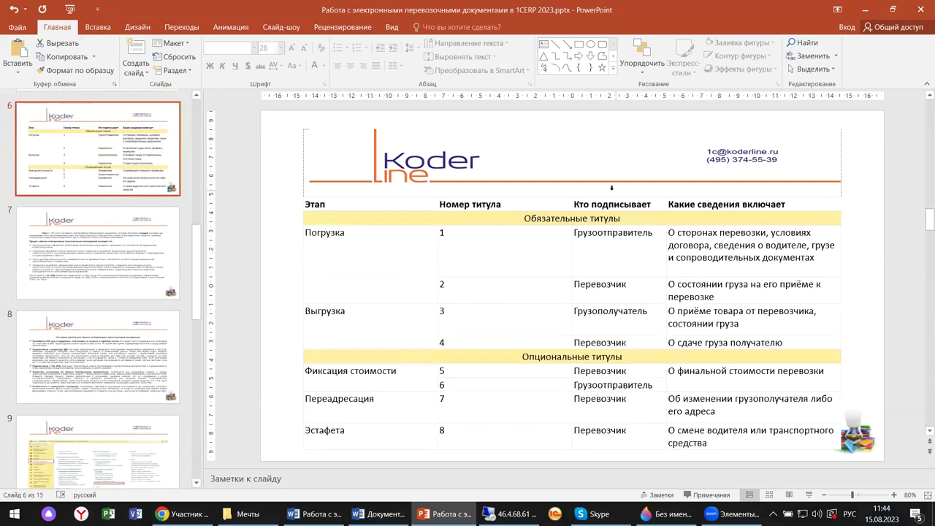